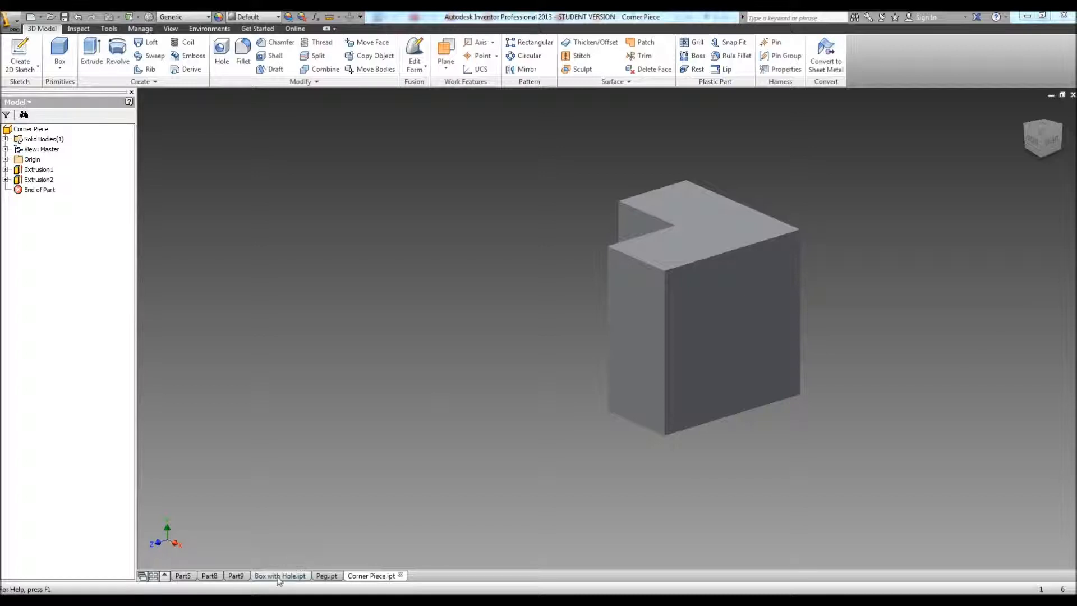
# - Review the open Box with Hole, Peg and Corner Piece parts, including the underside of the peg
pyautogui.click(279, 576)
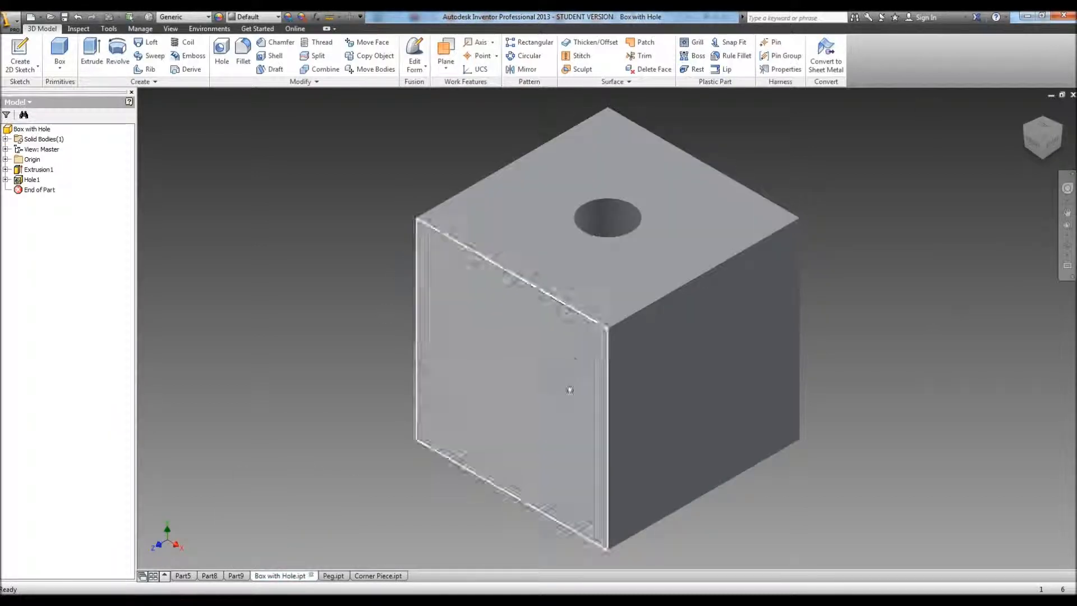
pyautogui.click(330, 577)
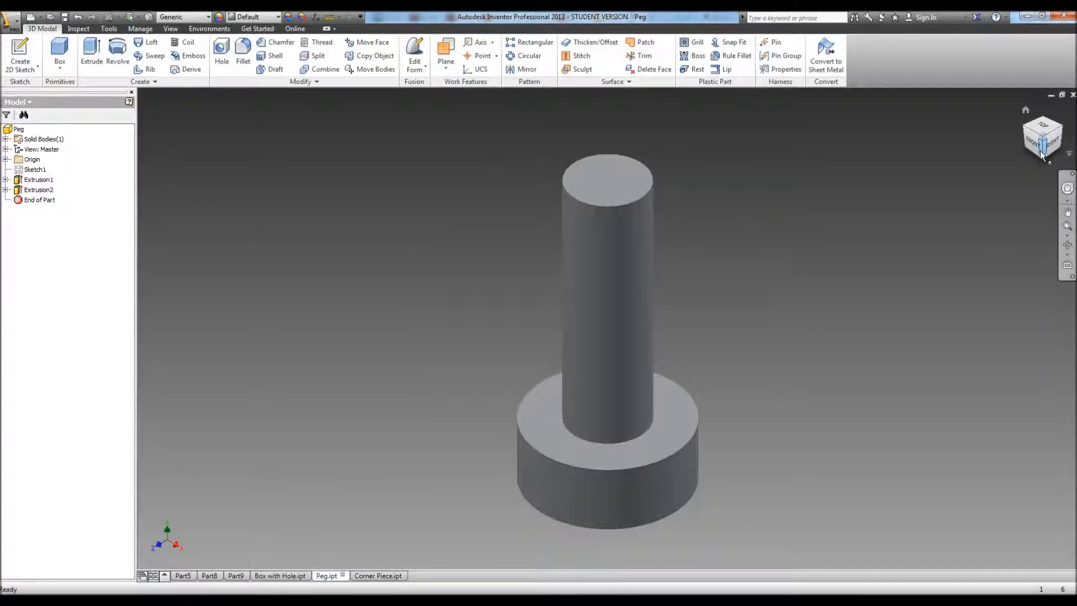
pyautogui.moveTo(1047, 145); pyautogui.dragTo(1046, 107)
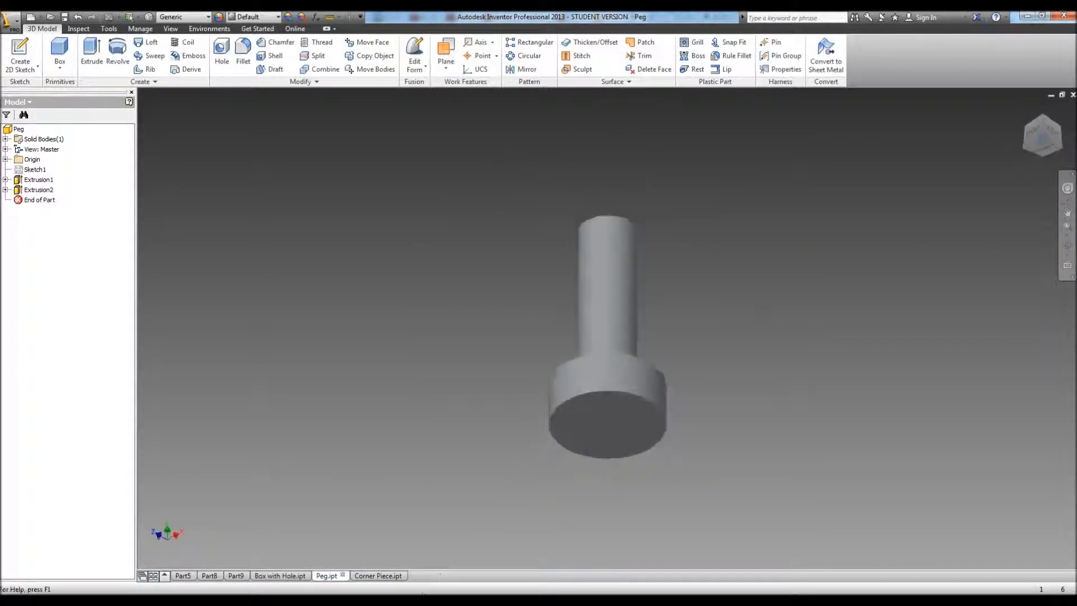
pyautogui.click(373, 576)
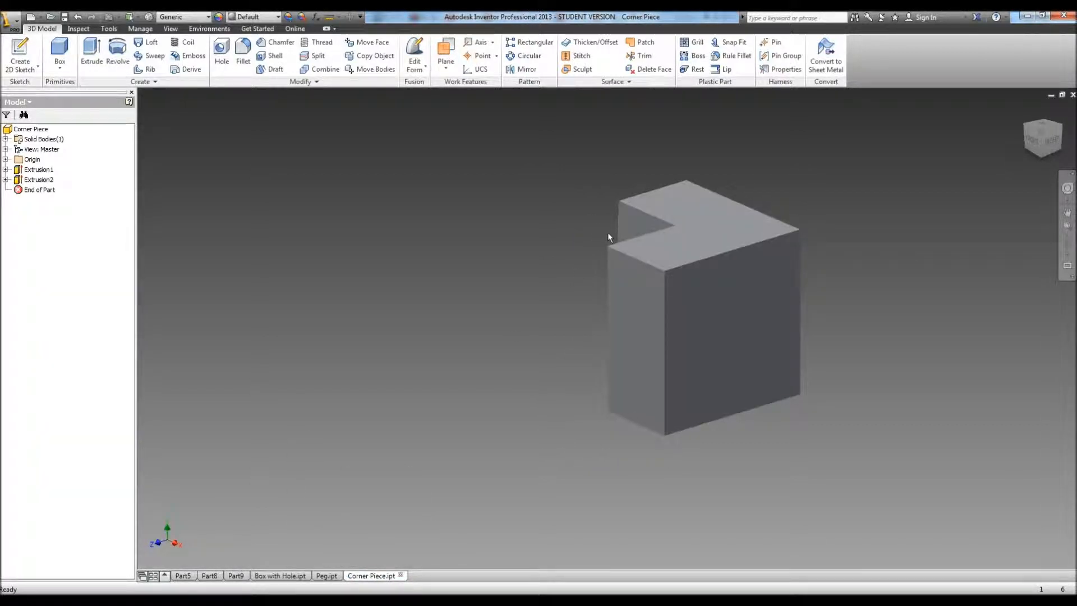
# - Create a new assembly file from the English Standard (in).iam template
pyautogui.click(10, 21)
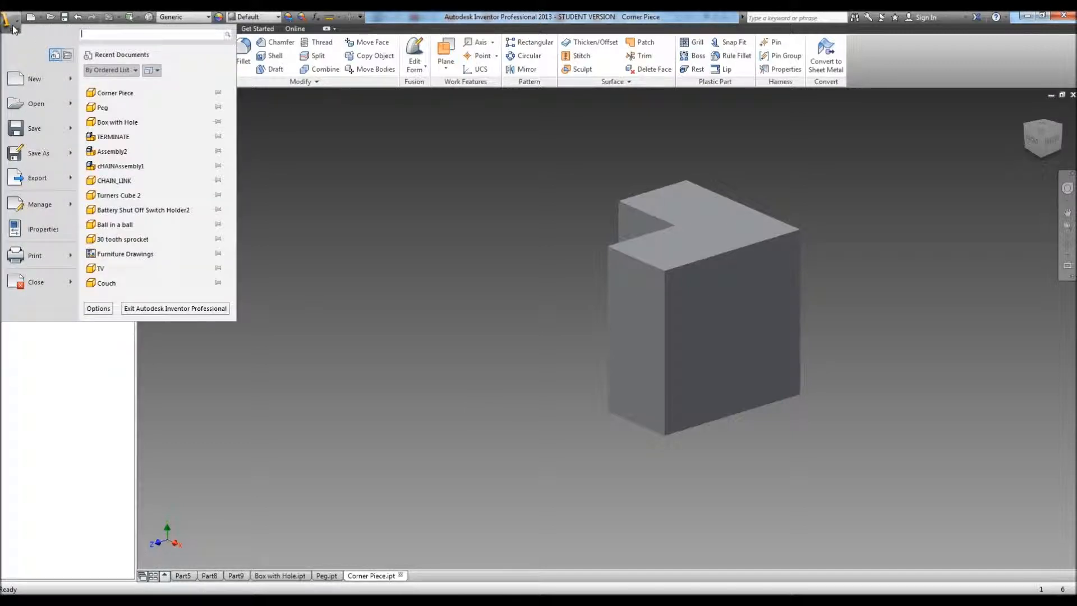
pyautogui.click(20, 78)
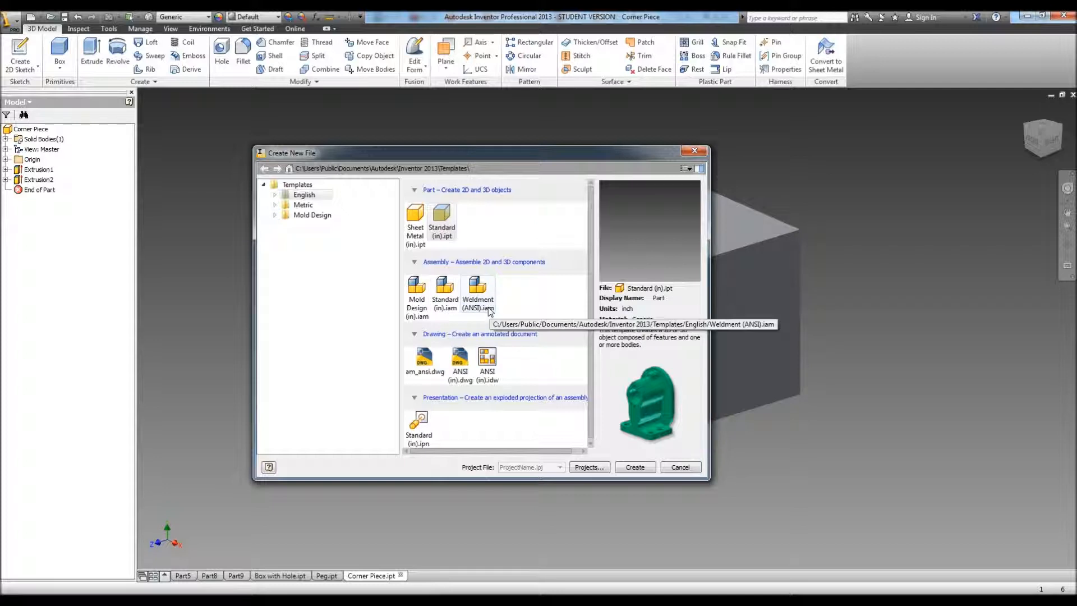
pyautogui.click(447, 303)
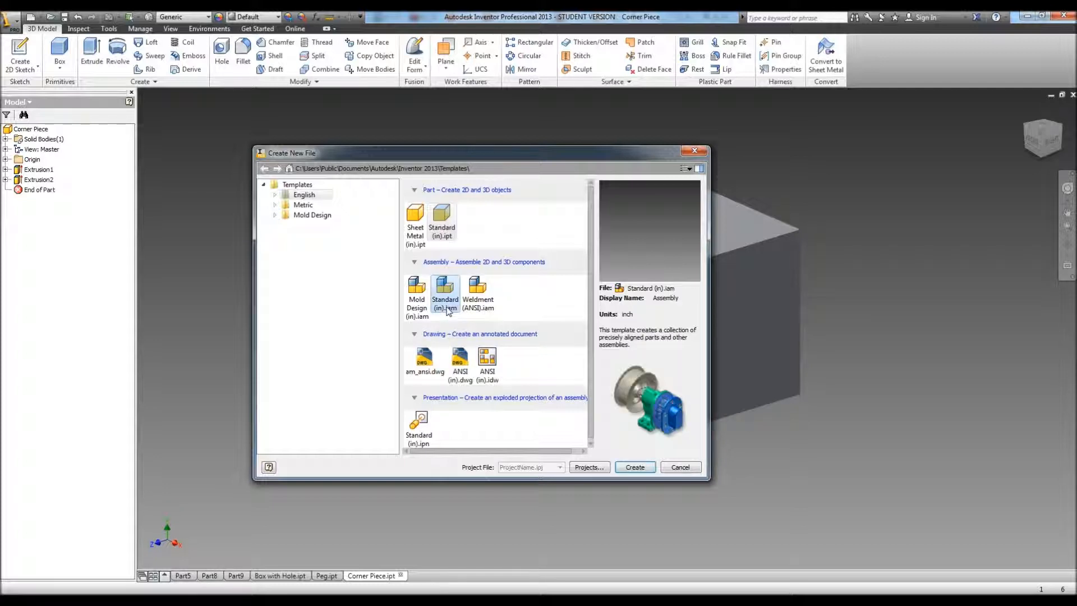
pyautogui.click(634, 468)
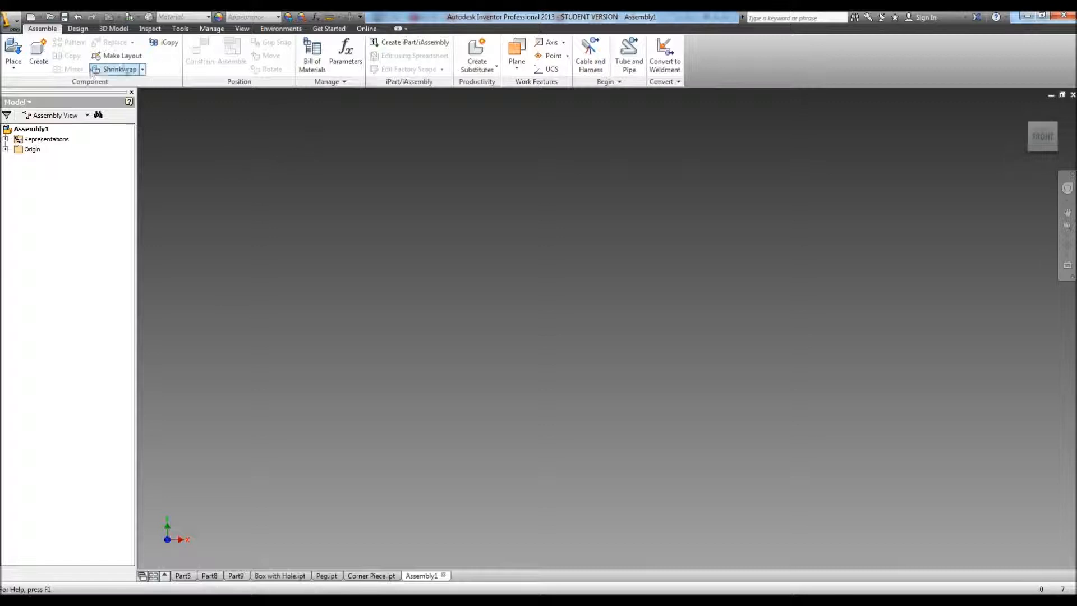
# - Place the Box with Hole part from Local Disk (F:) in the assembly, accepting the unsaved-file and educational watermark notices
pyautogui.click(9, 69)
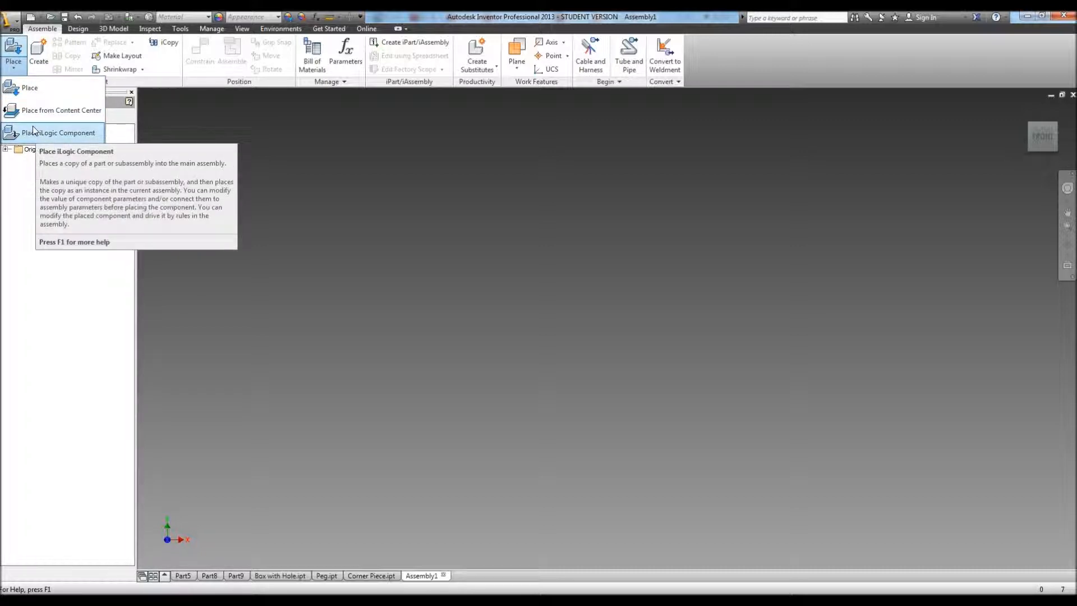
pyautogui.click(31, 88)
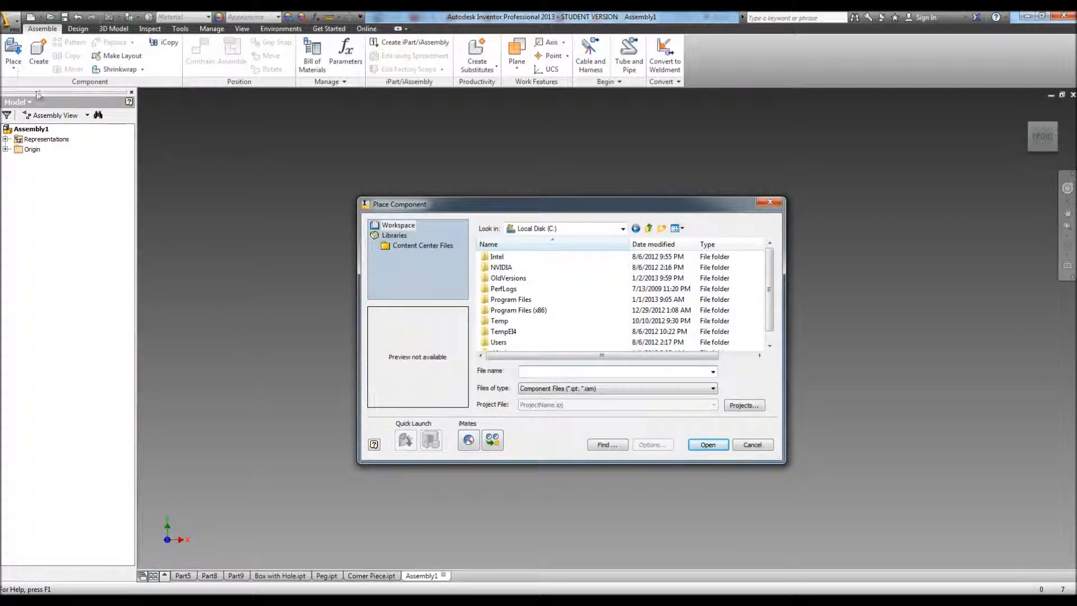
pyautogui.click(618, 230)
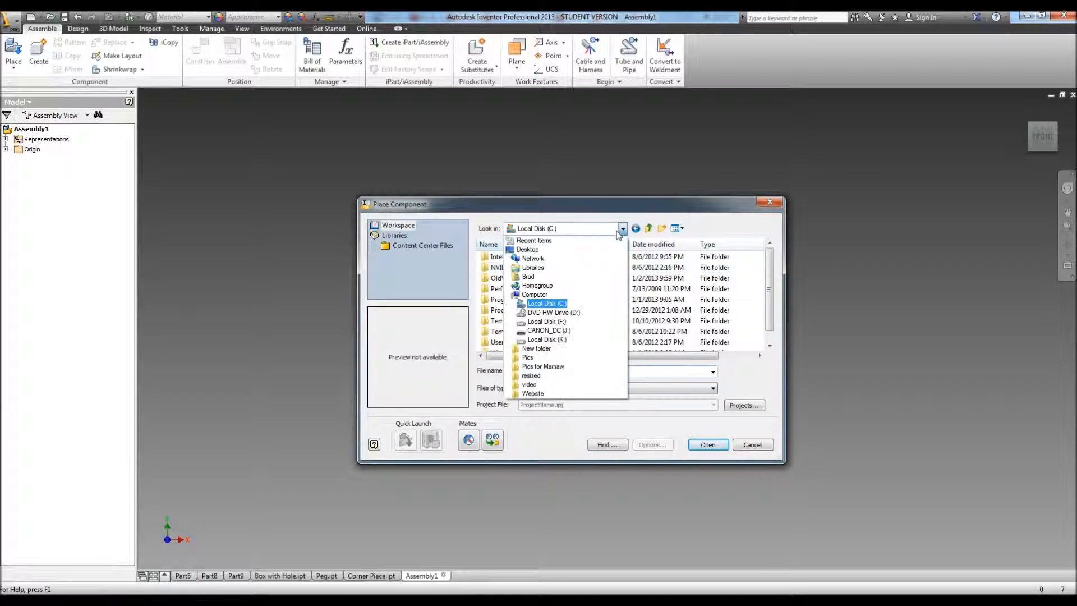
pyautogui.click(590, 323)
pyautogui.click(558, 342)
pyautogui.click(710, 449)
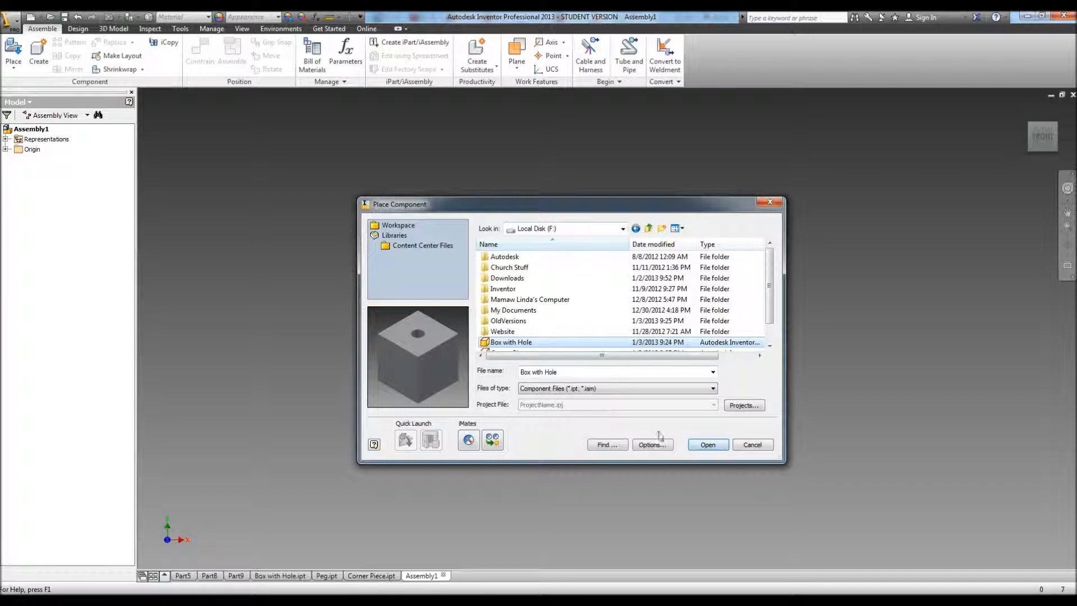
pyautogui.click(711, 445)
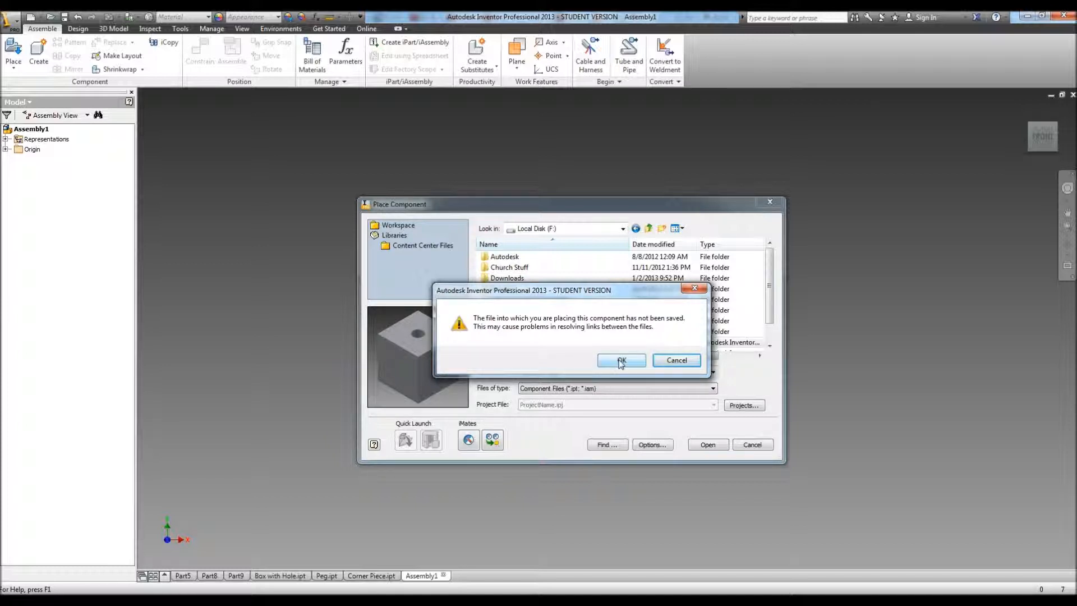
pyautogui.click(620, 362)
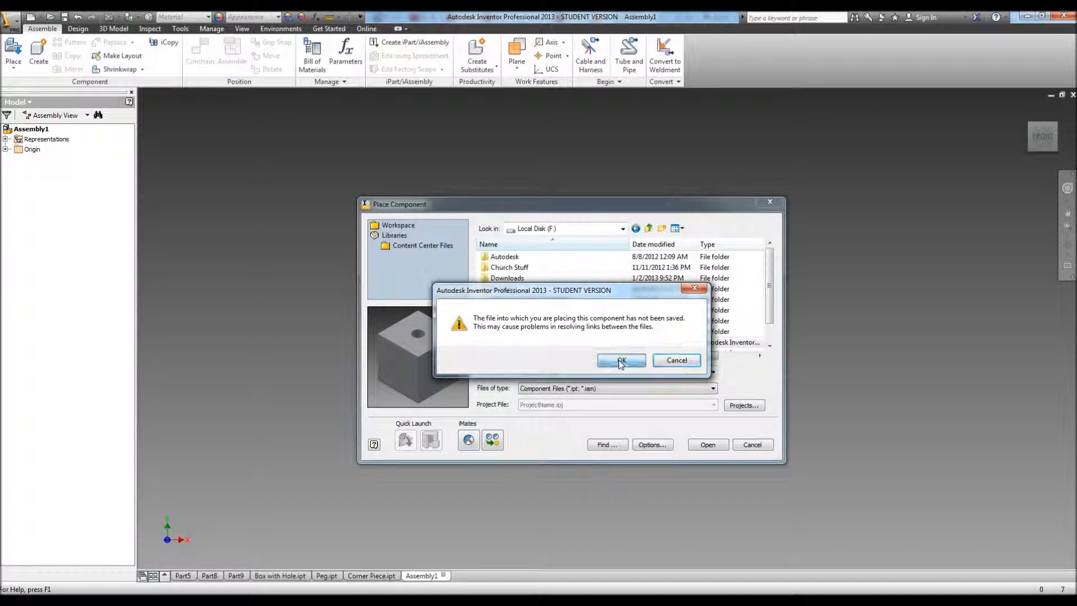
pyautogui.click(507, 358)
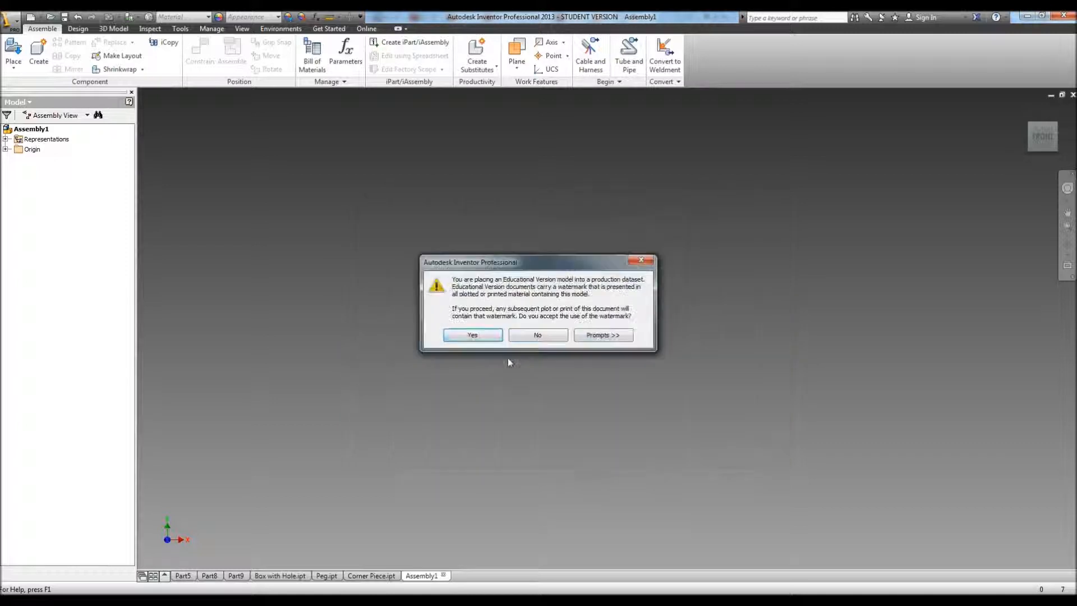
pyautogui.click(476, 335)
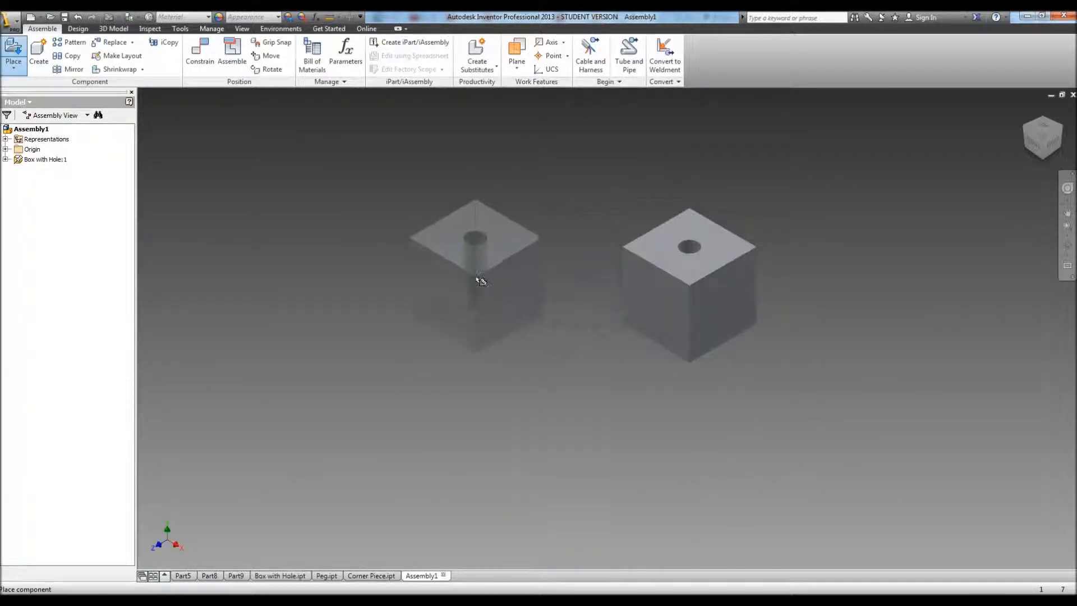
# - Place three more copies of Box with Hole around the first box and end the placement
pyautogui.click(448, 274)
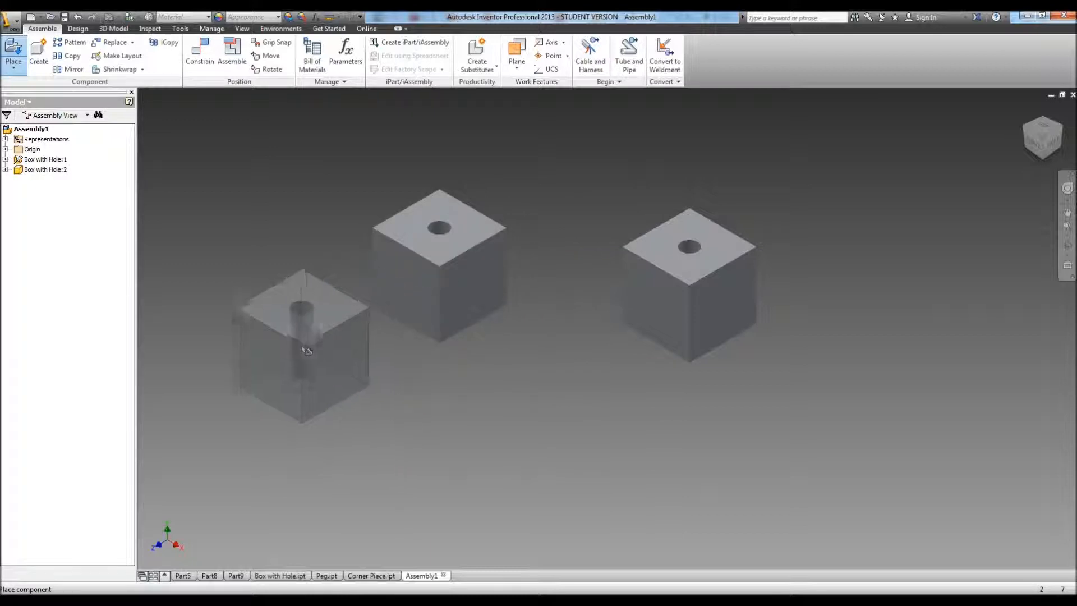
pyautogui.click(573, 413)
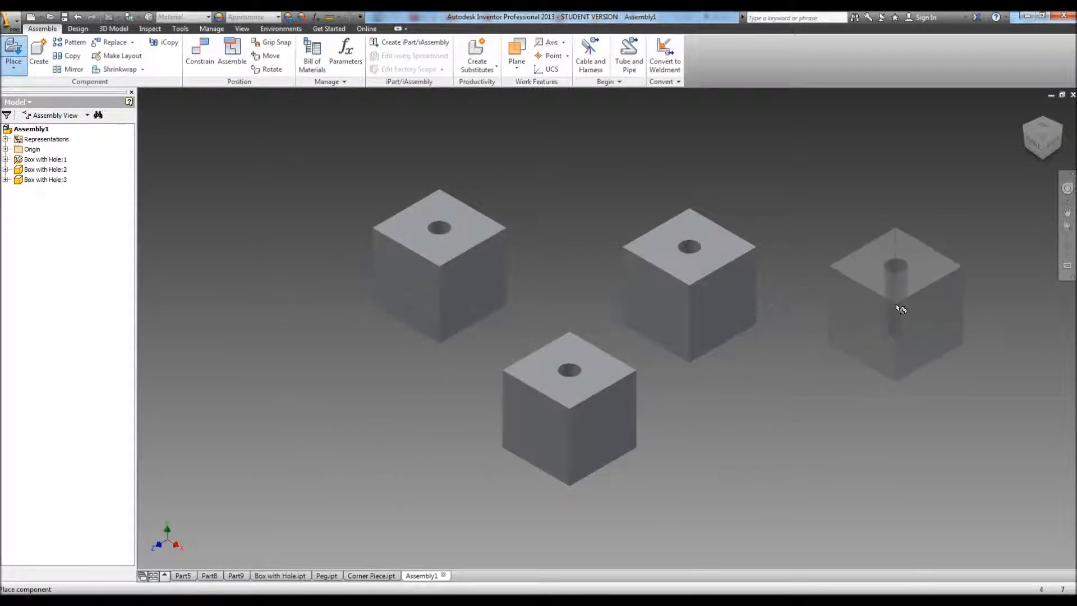
pyautogui.click(894, 306)
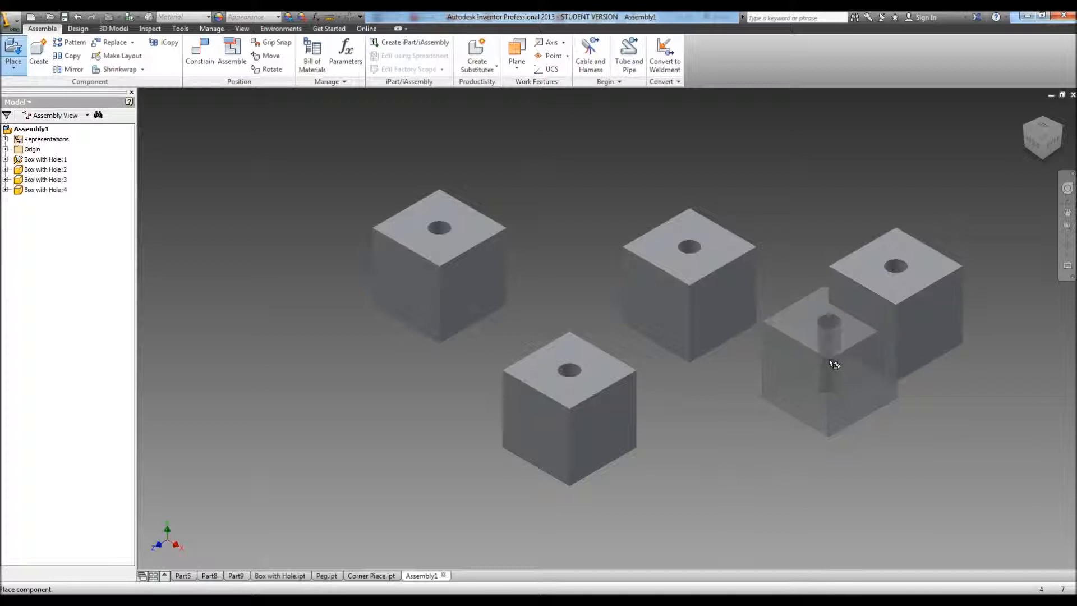
pyautogui.rightClick(756, 393)
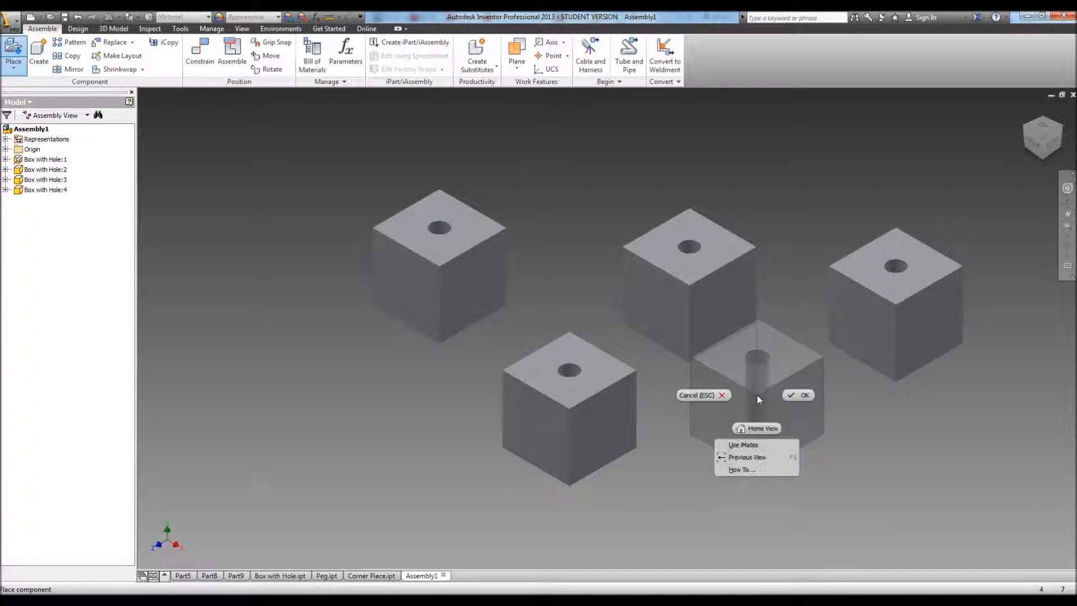
pyautogui.click(807, 397)
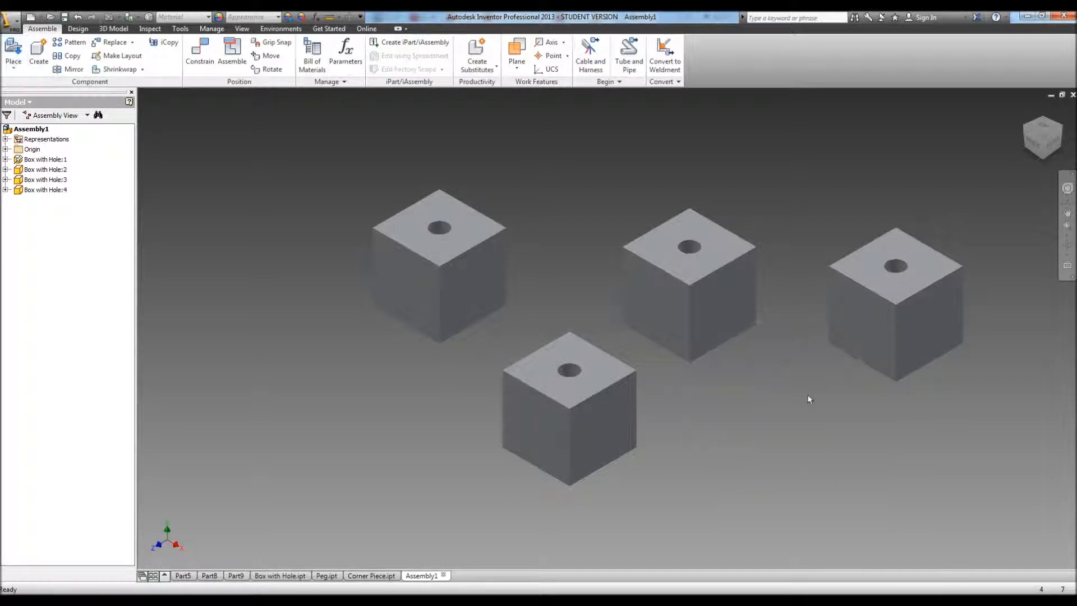
# - Delete the three extra Box with Hole copies, leaving only the first box in the assembly
pyautogui.click(59, 191)
pyautogui.rightClick(61, 198)
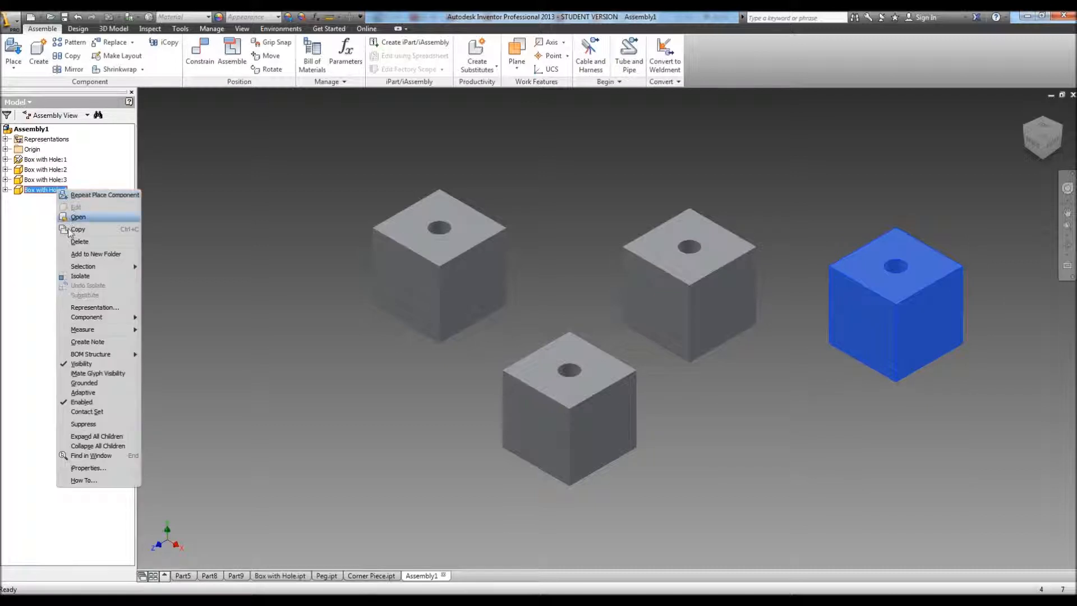
pyautogui.click(66, 236)
pyautogui.rightClick(50, 181)
pyautogui.click(63, 236)
pyautogui.rightClick(48, 169)
pyautogui.click(69, 219)
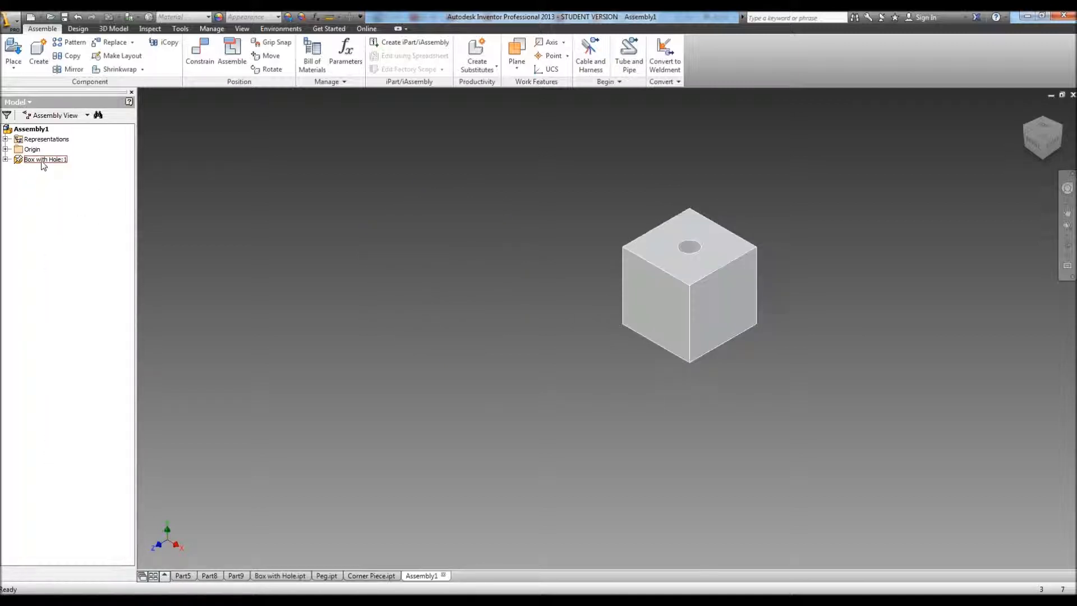
# - Expand the Box with Hole component's structure, select the box and examine it from the front
pyautogui.doubleClick(23, 164)
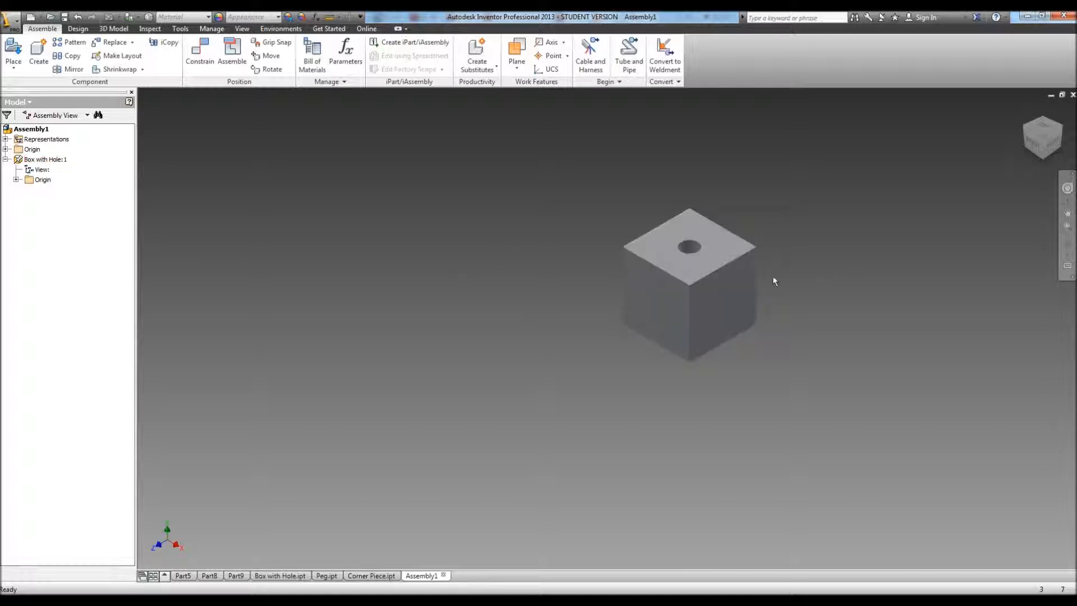
pyautogui.click(679, 272)
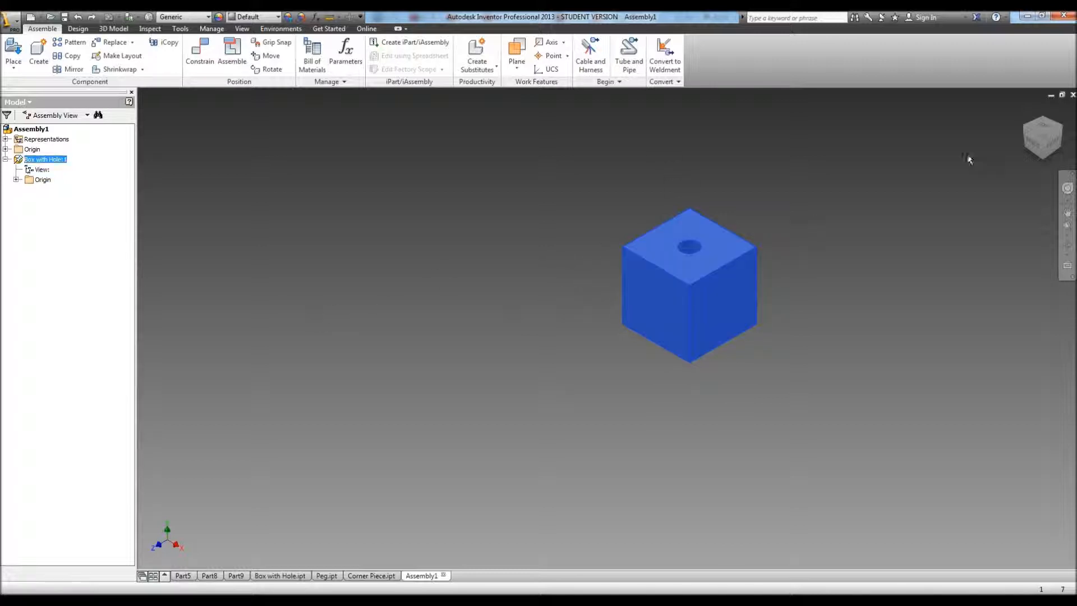
pyautogui.click(1067, 244)
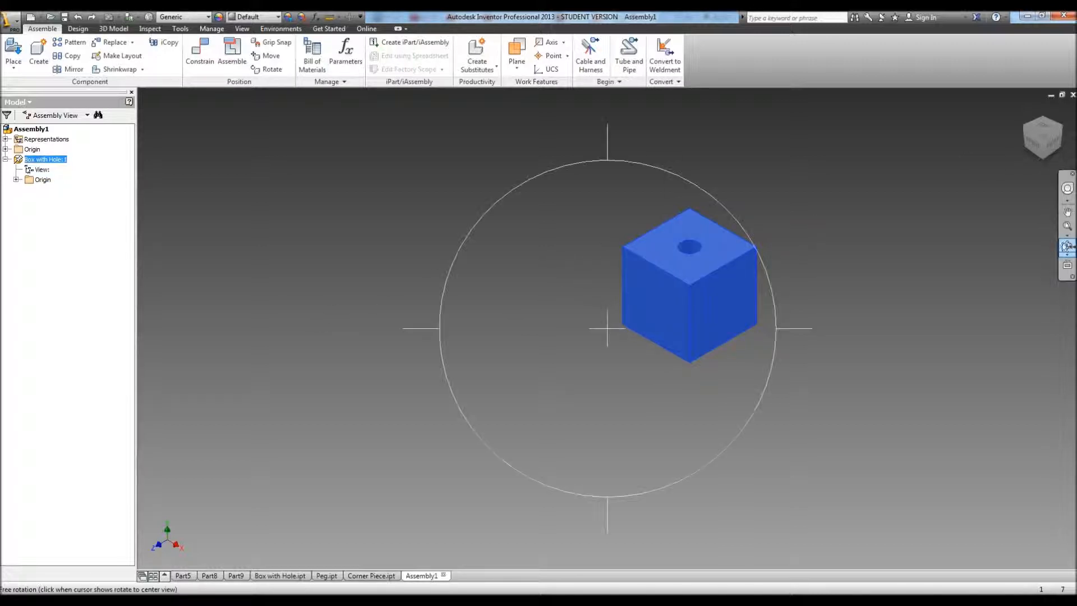
pyautogui.moveTo(656, 303); pyautogui.dragTo(607, 328)
pyautogui.click(1040, 141)
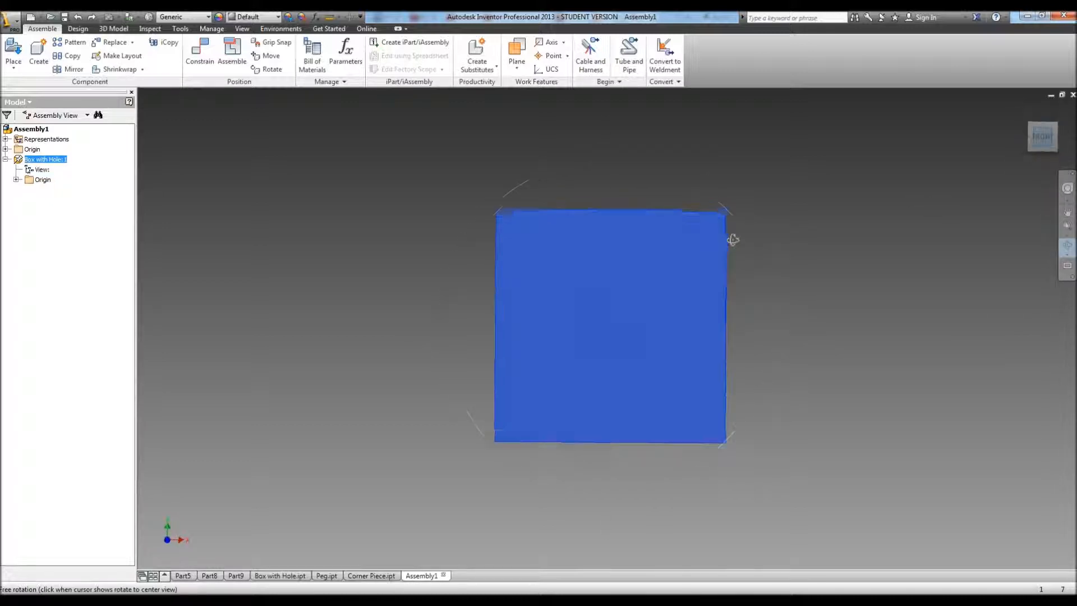
pyautogui.rightClick(348, 240)
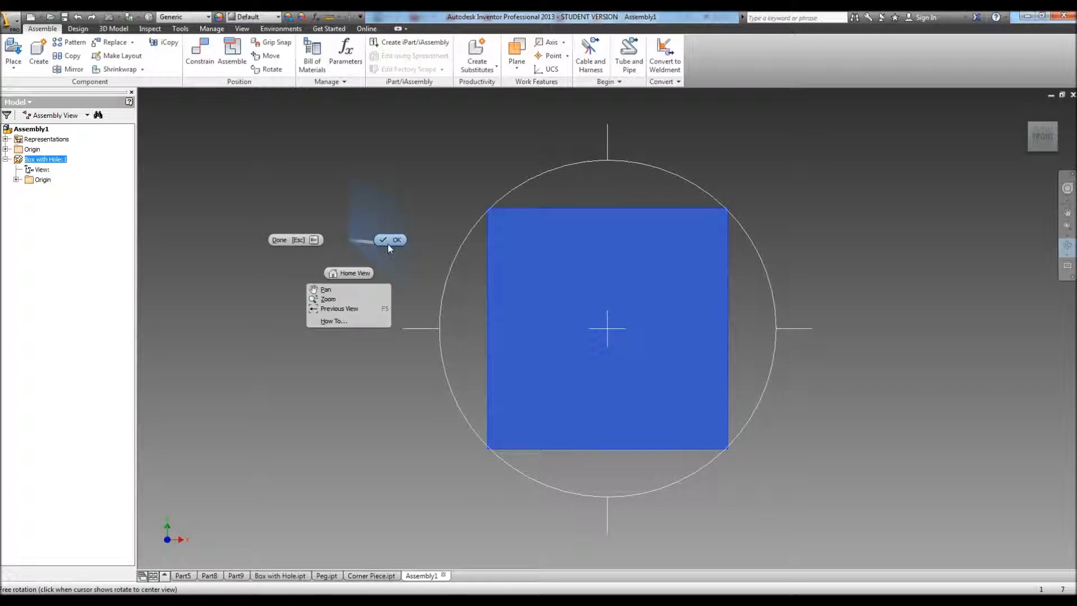
pyautogui.click(388, 244)
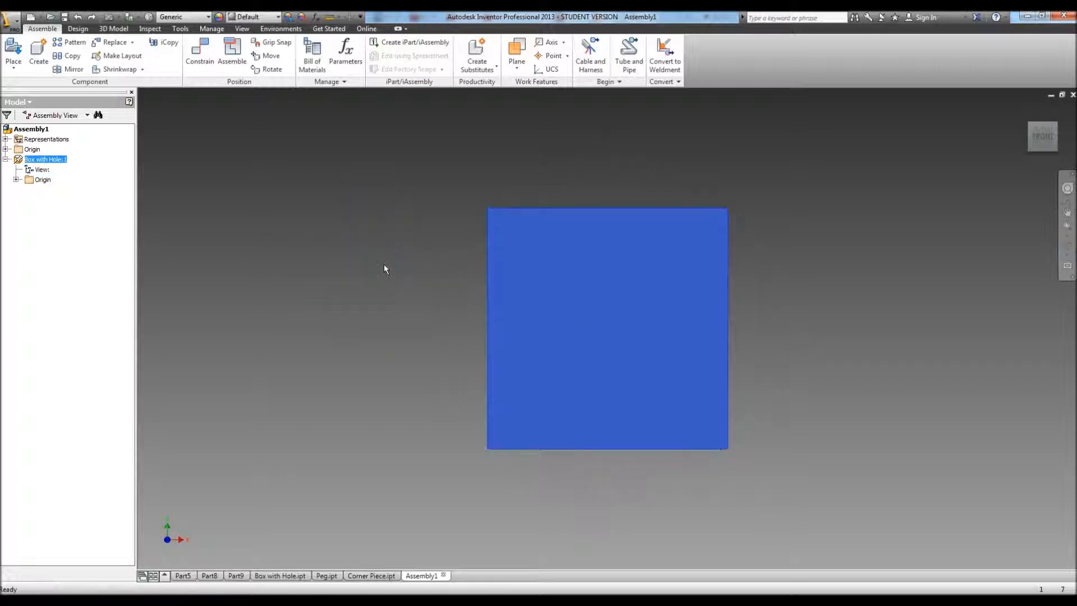
# - Open the Corner Piece part from Local Disk (F:) for placement in the assembly, accepting the notices
pyautogui.click(12, 49)
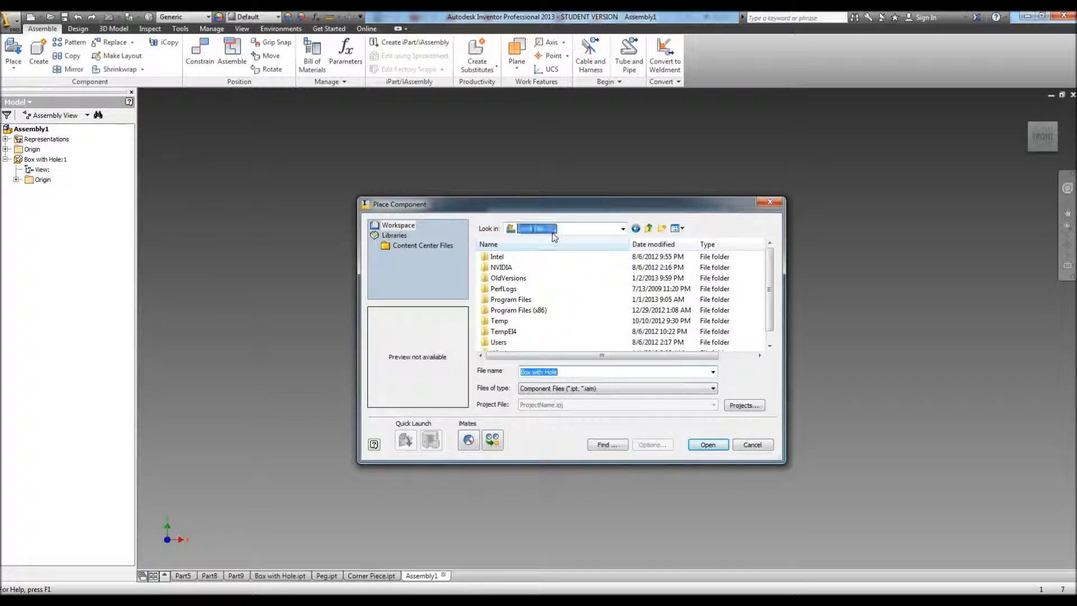
pyautogui.click(622, 228)
pyautogui.click(552, 321)
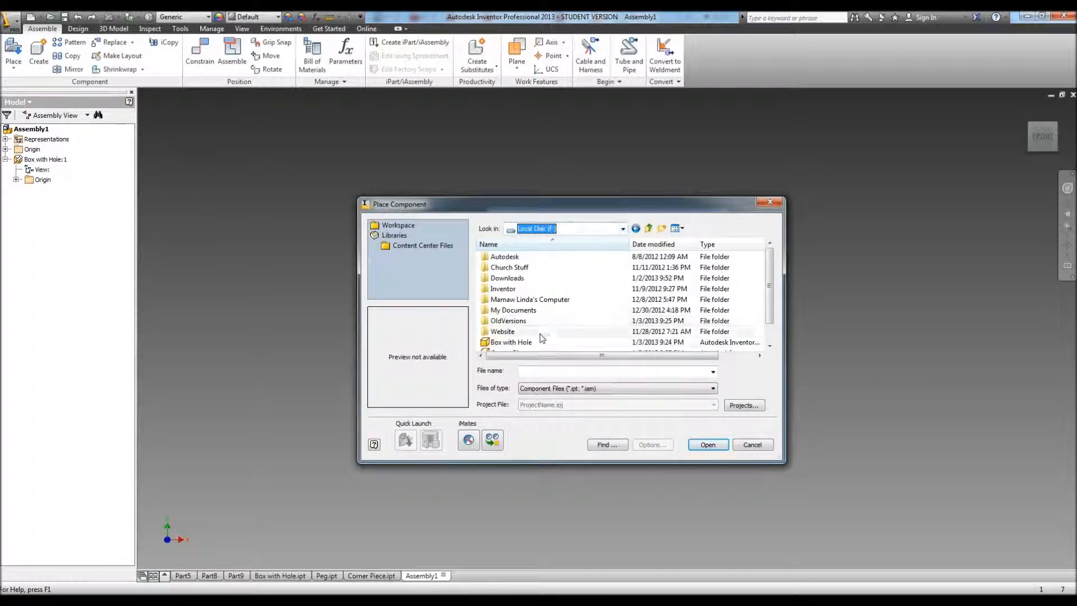
pyautogui.click(770, 345)
pyautogui.click(770, 345)
pyautogui.click(542, 333)
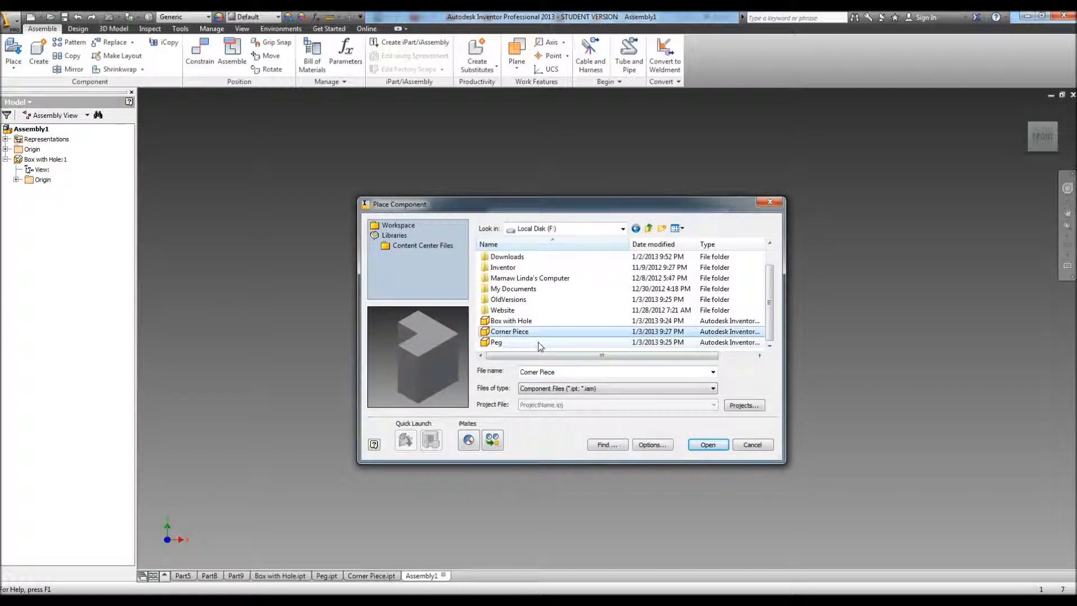
pyautogui.click(718, 445)
pyautogui.click(632, 362)
pyautogui.click(530, 355)
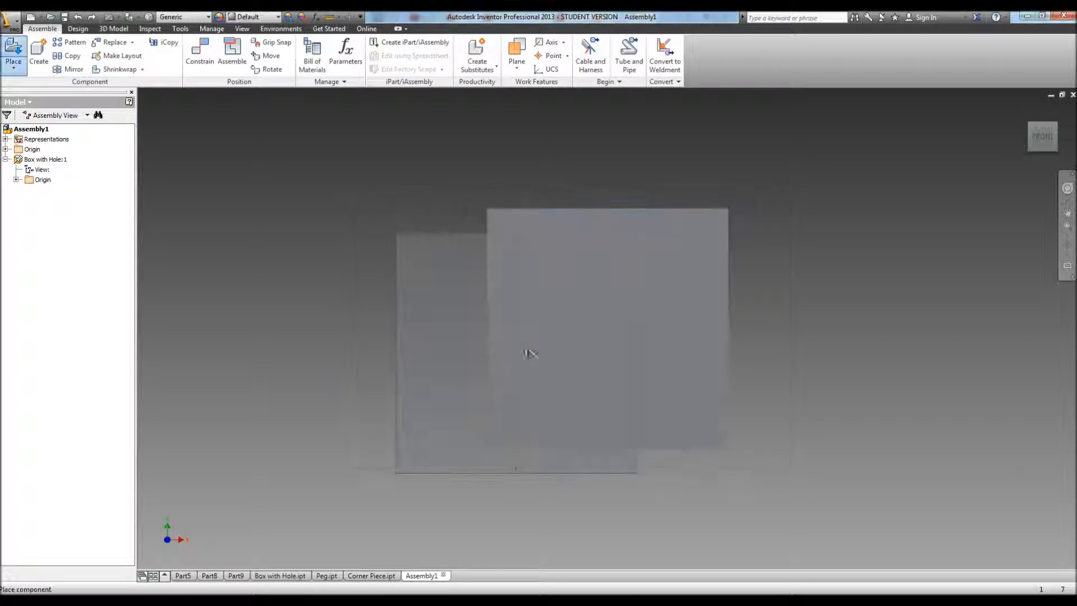
# - Place one Corner Piece beside the Box with Hole, clear of it, and end the placement
pyautogui.scroll(-5, 850, 236)
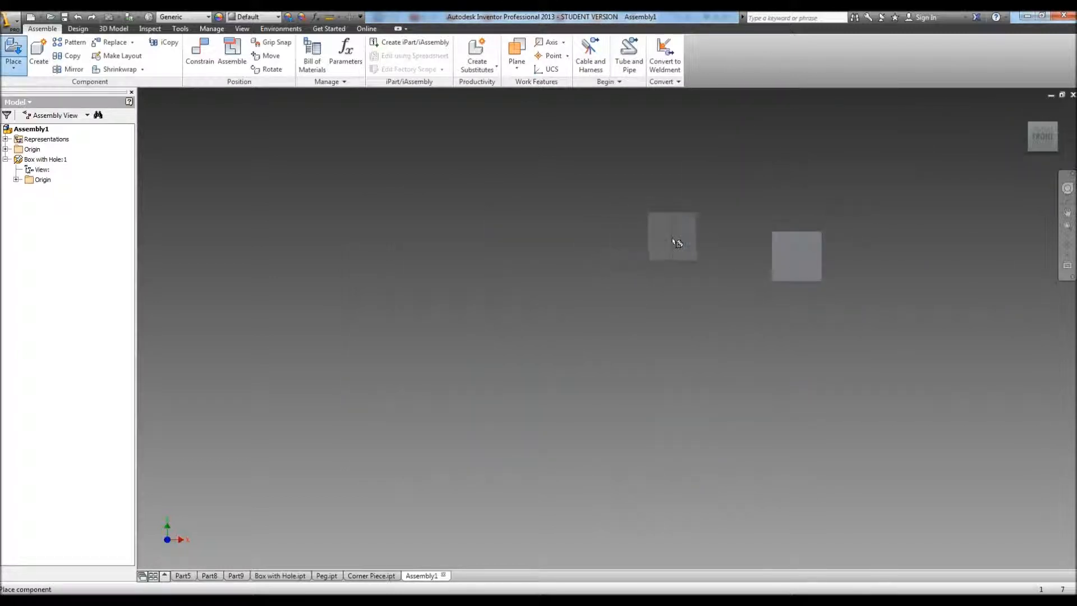
pyautogui.click(686, 220)
pyautogui.rightClick(566, 233)
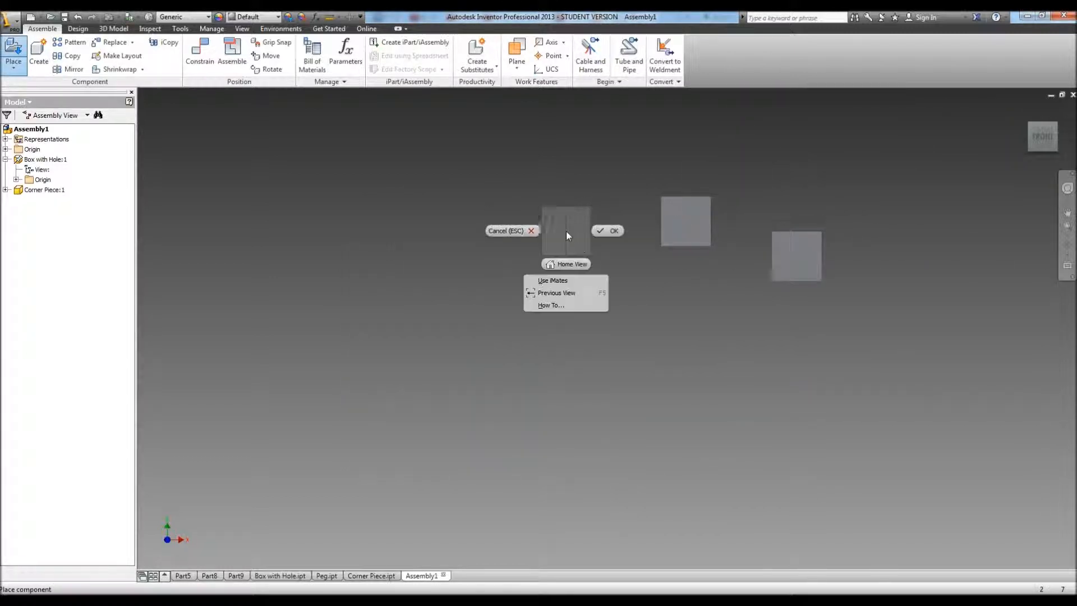
pyautogui.click(608, 232)
# - Mate the front-facing inner notch face of Corner Piece to the back face of Box with Hole at 0.000 in offset
pyautogui.click(1067, 245)
pyautogui.moveTo(694, 291); pyautogui.dragTo(723, 400)
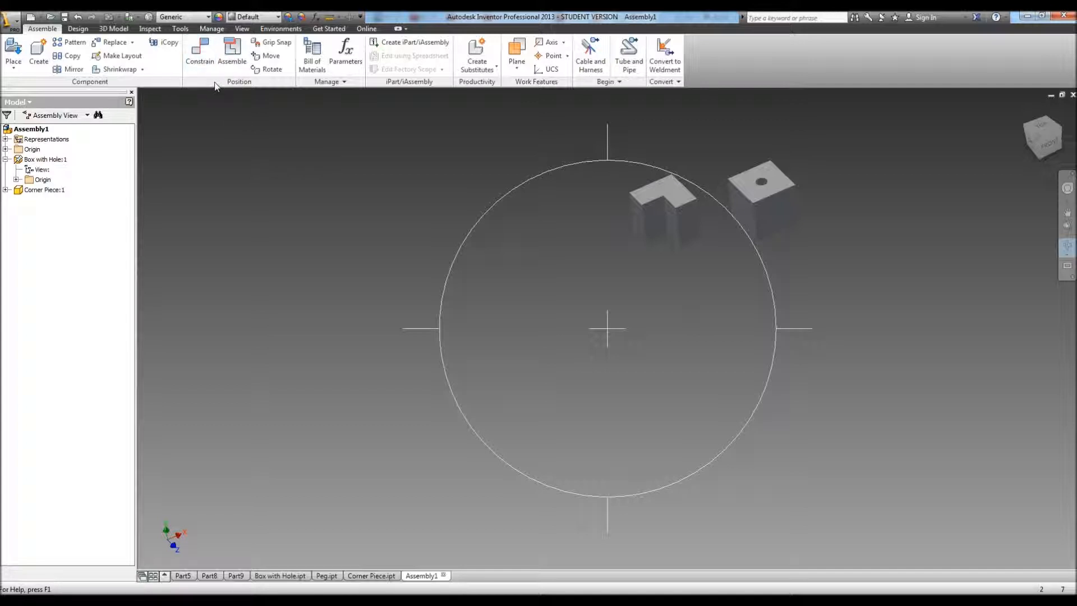
pyautogui.click(204, 67)
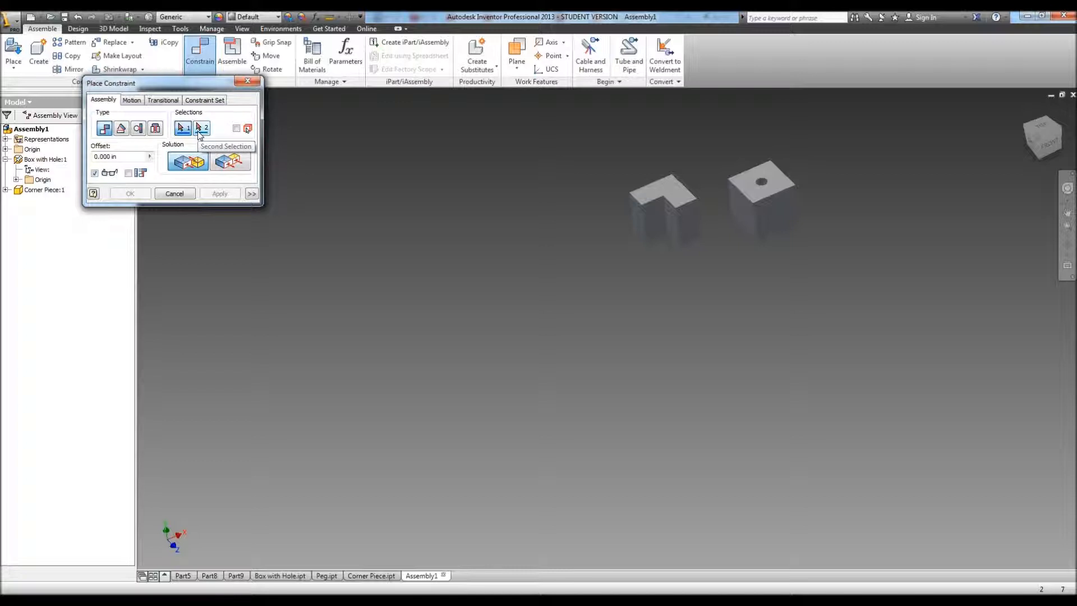
pyautogui.click(654, 219)
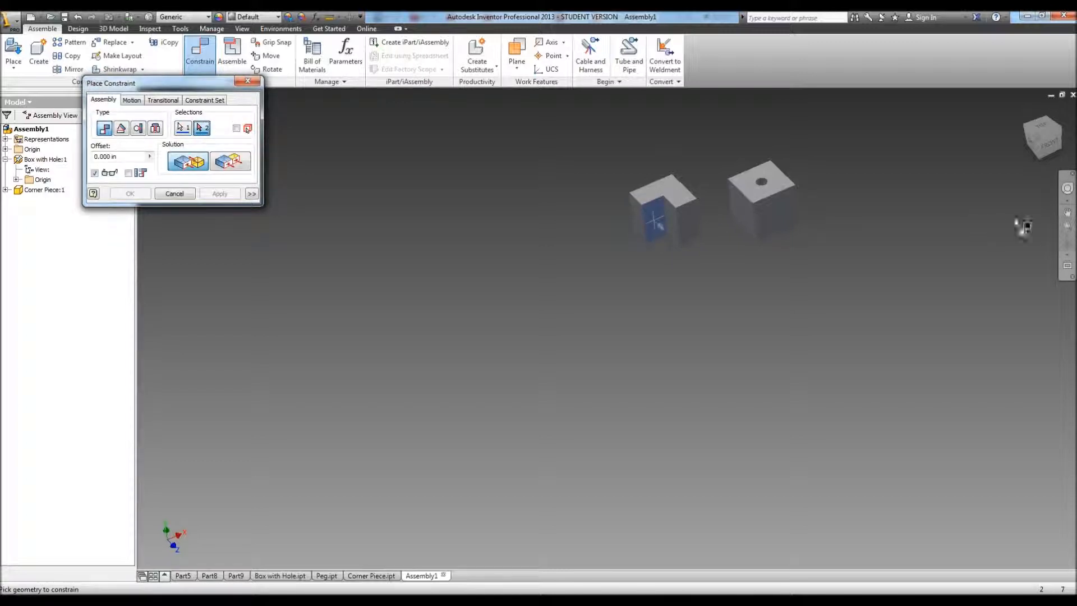
pyautogui.click(1067, 245)
pyautogui.moveTo(694, 288); pyautogui.dragTo(594, 364)
pyautogui.click(196, 85)
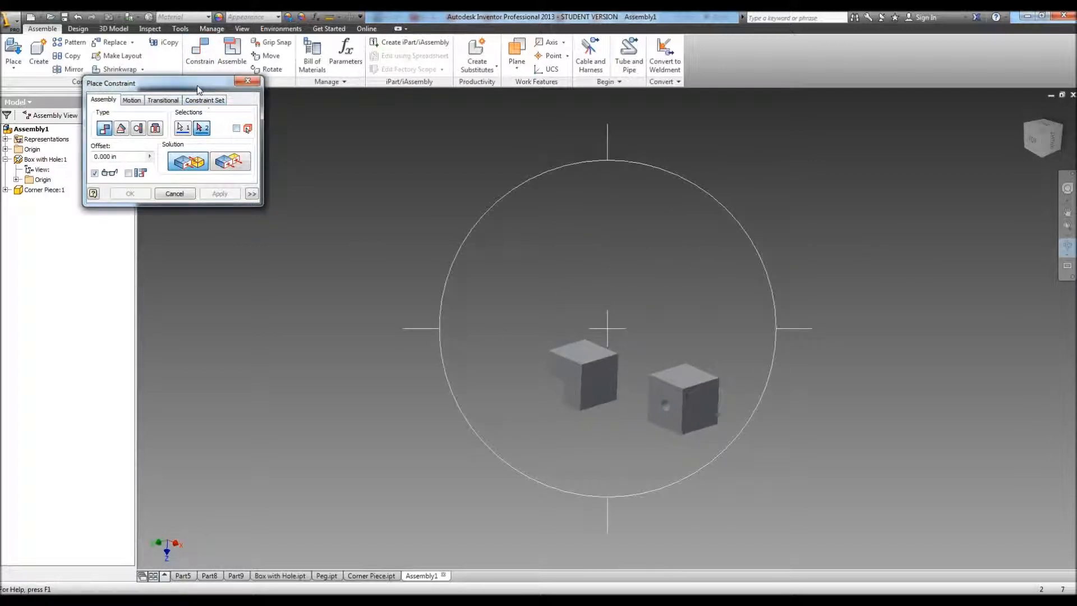
pyautogui.click(695, 377)
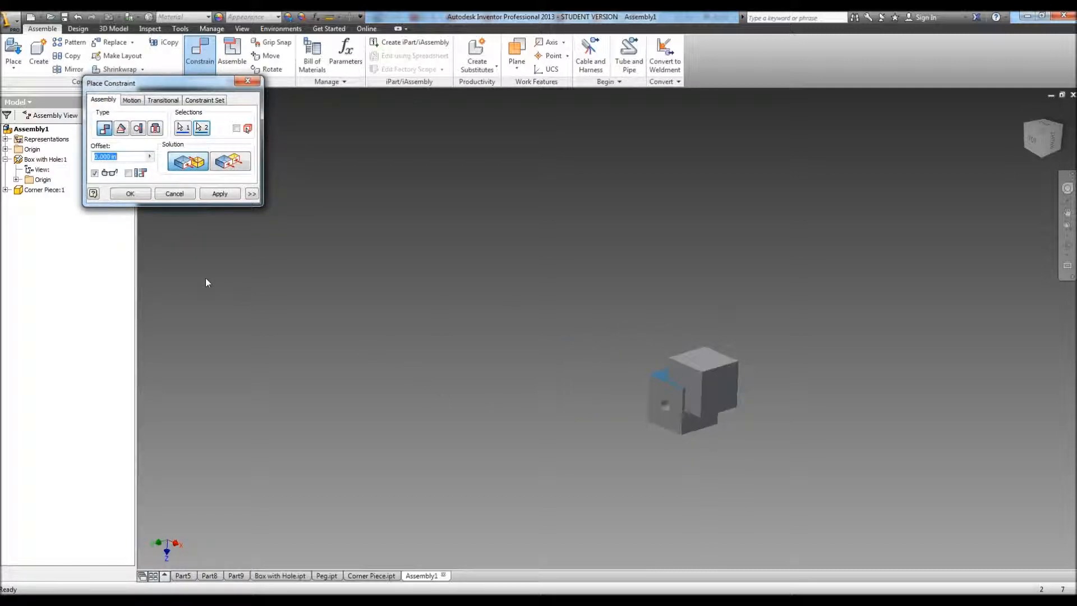
pyautogui.click(217, 193)
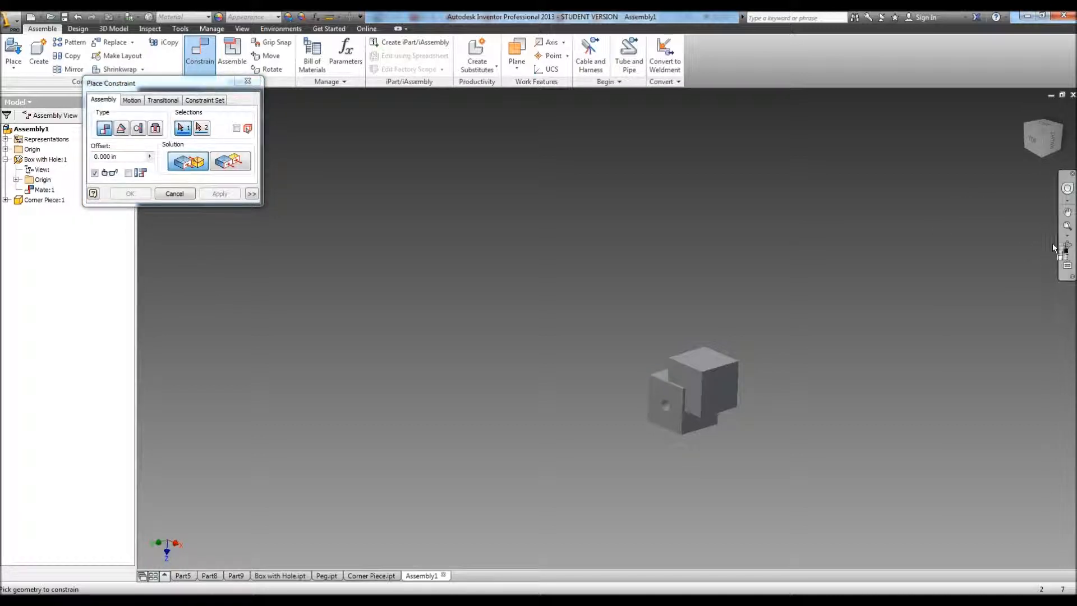
# - Add a flush constraint between the Corner Piece's top face and the box's holed top face at 0.000 in offset, and finish constraining
pyautogui.click(1064, 247)
pyautogui.moveTo(707, 359); pyautogui.dragTo(586, 267)
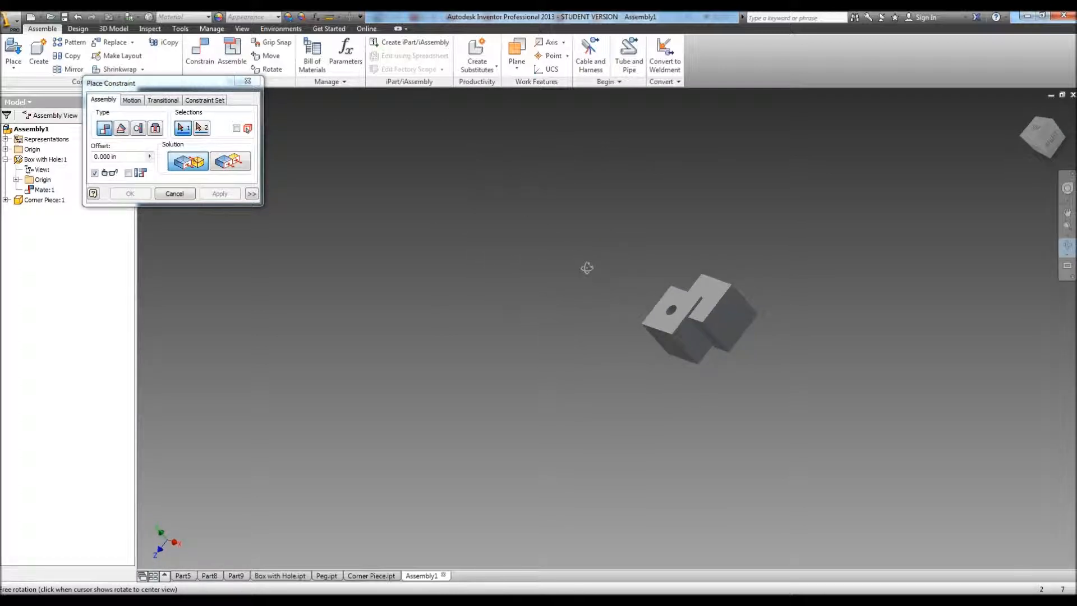
pyautogui.click(201, 86)
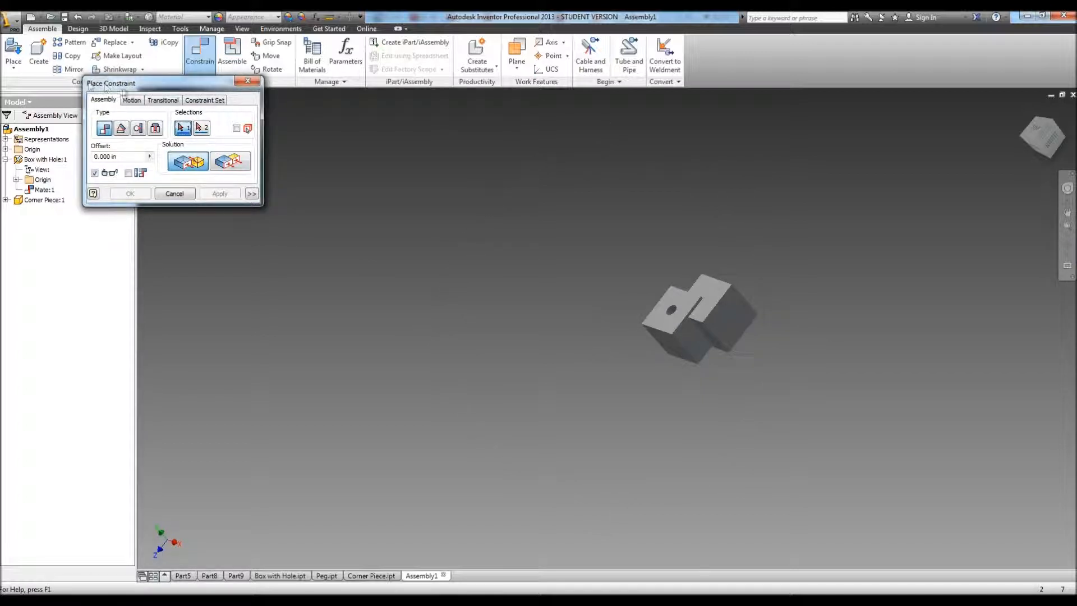
pyautogui.moveTo(111, 86); pyautogui.dragTo(172, 108)
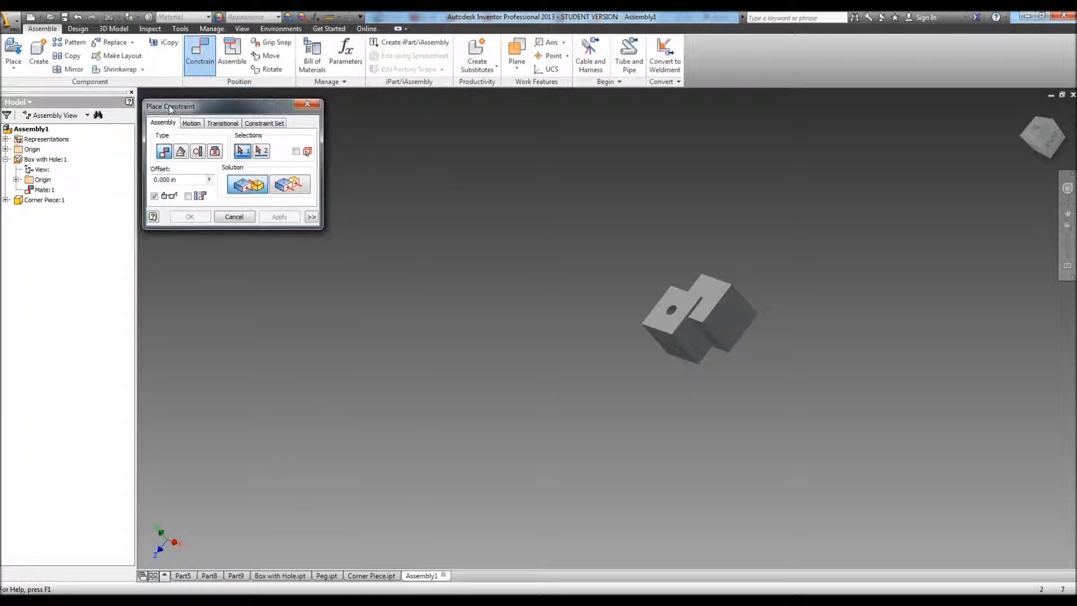
pyautogui.click(298, 192)
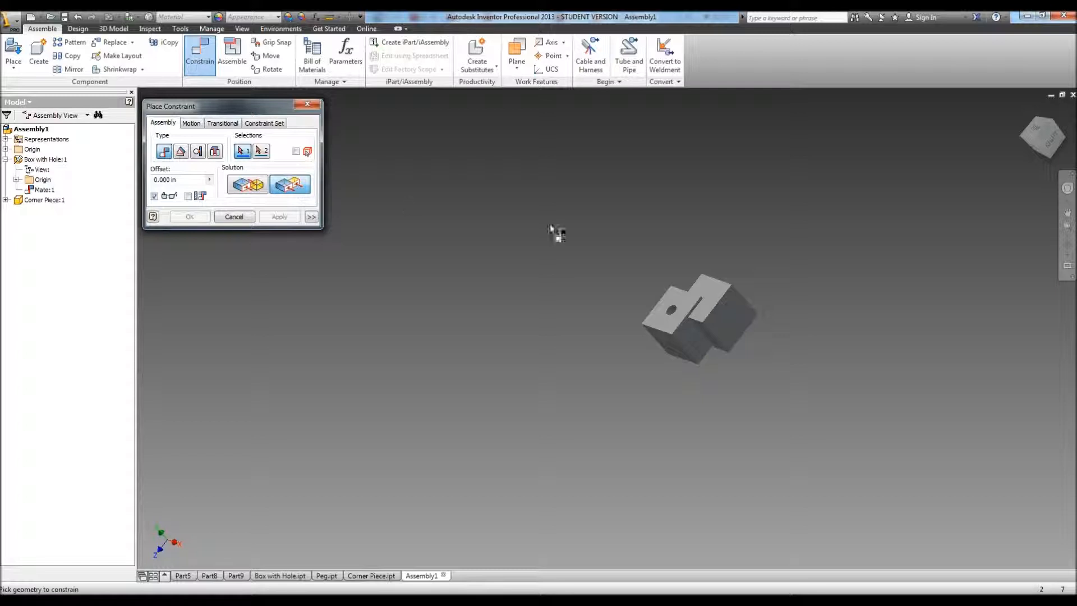
pyautogui.click(719, 286)
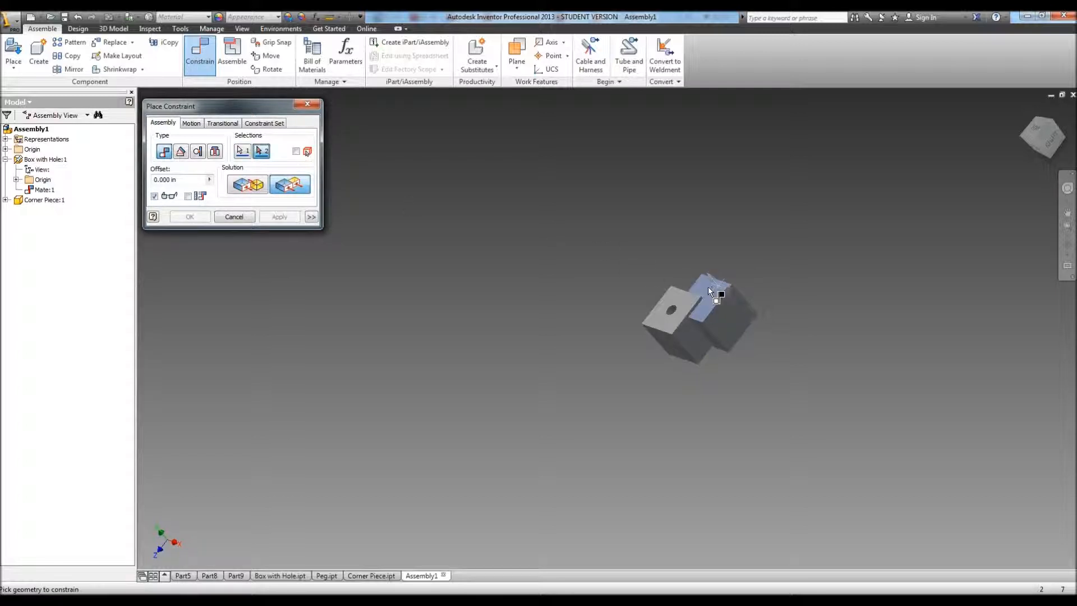
pyautogui.click(682, 297)
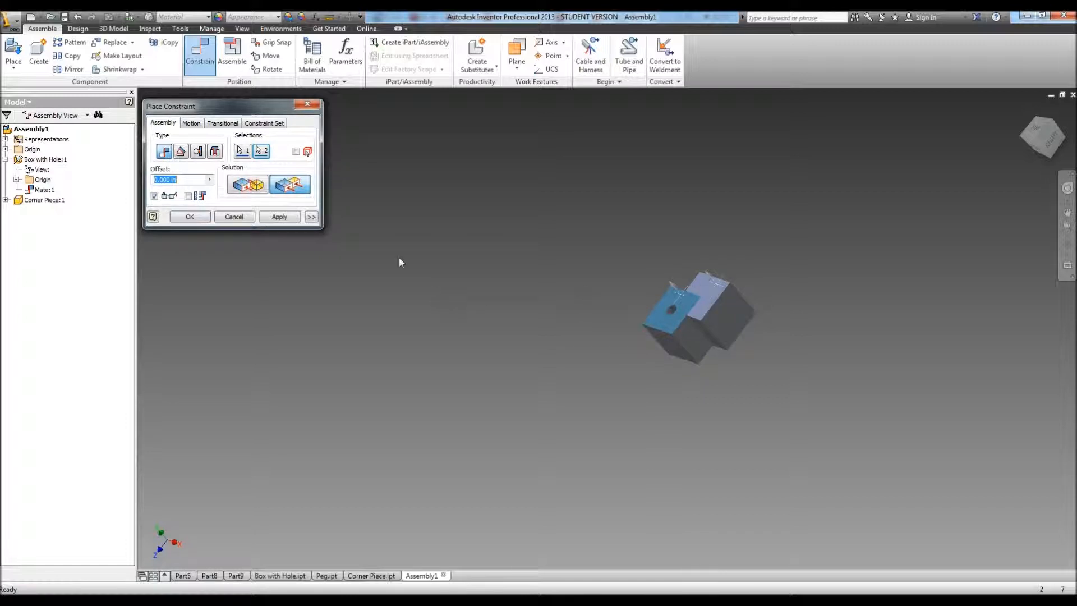
pyautogui.click(278, 218)
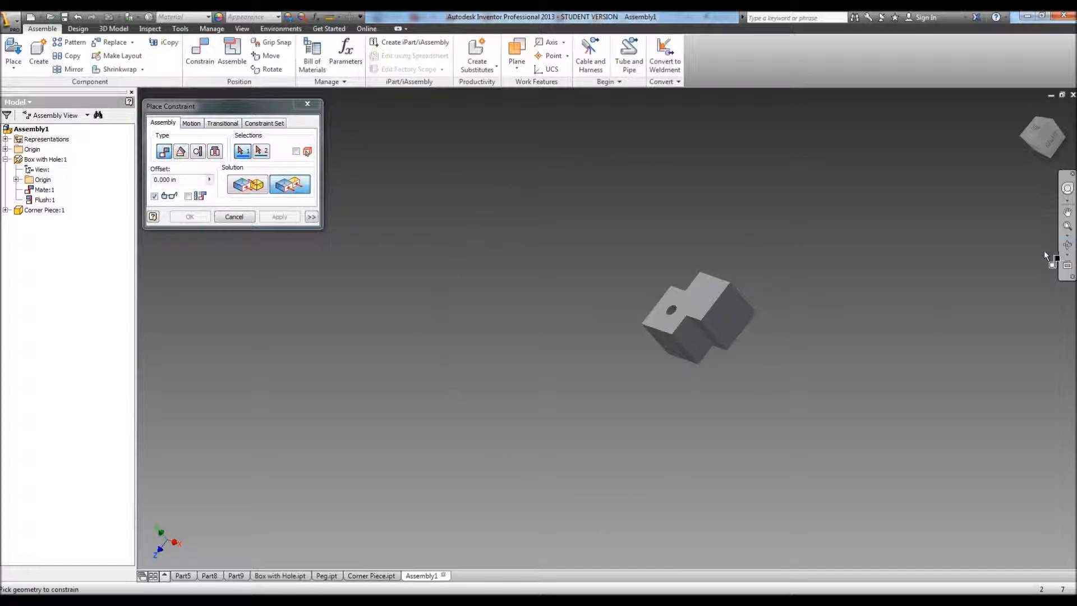
pyautogui.click(1064, 247)
pyautogui.moveTo(695, 304); pyautogui.dragTo(649, 338)
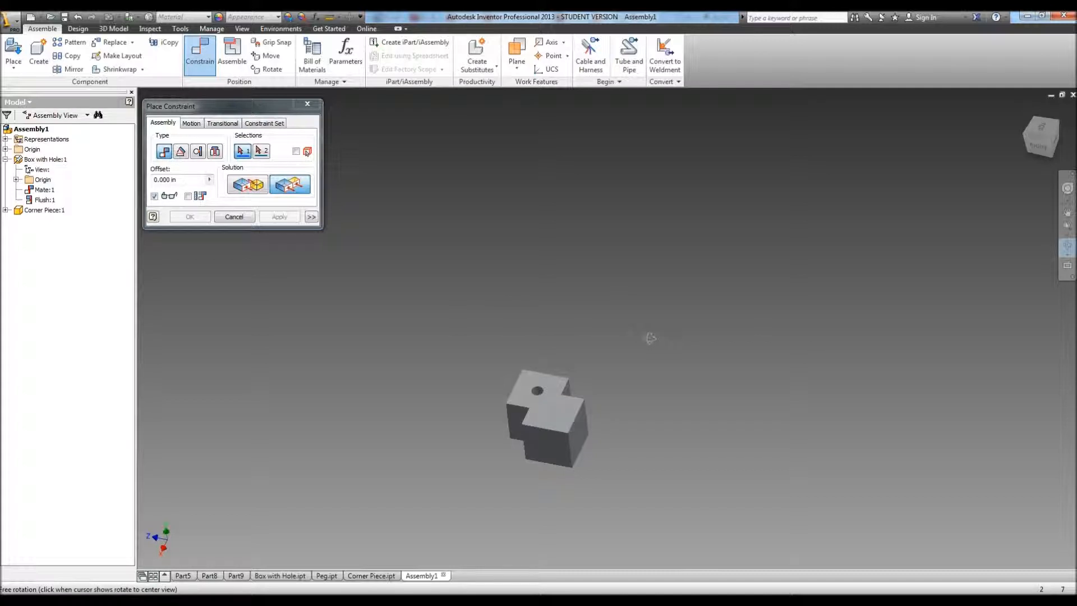
pyautogui.click(308, 105)
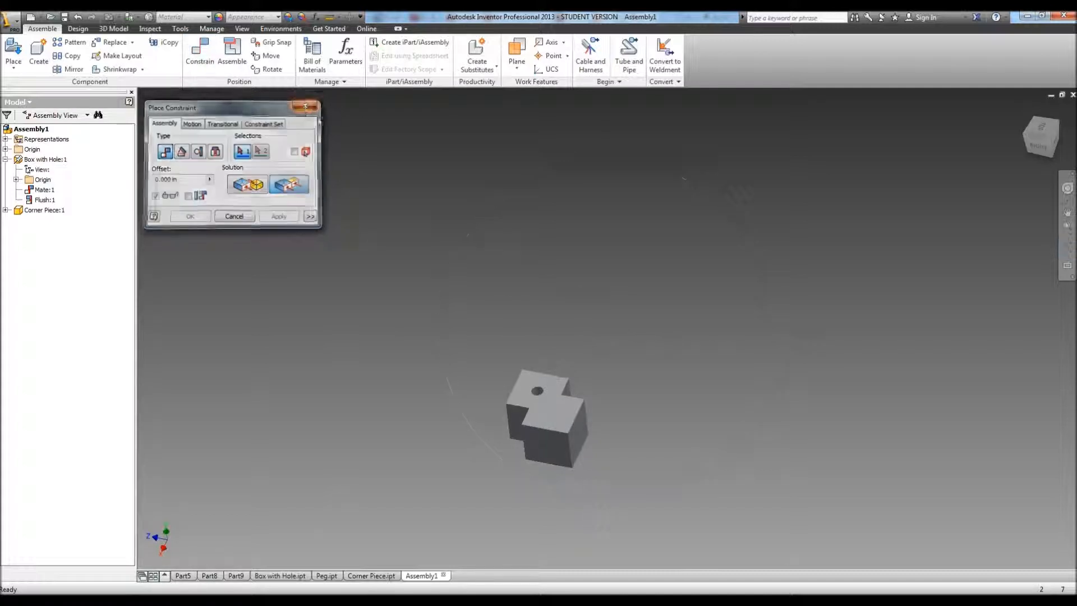
# - Open the Peg part from Local Disk (F:) for placement, accepting the project location and educational watermark notices
pyautogui.click(12, 49)
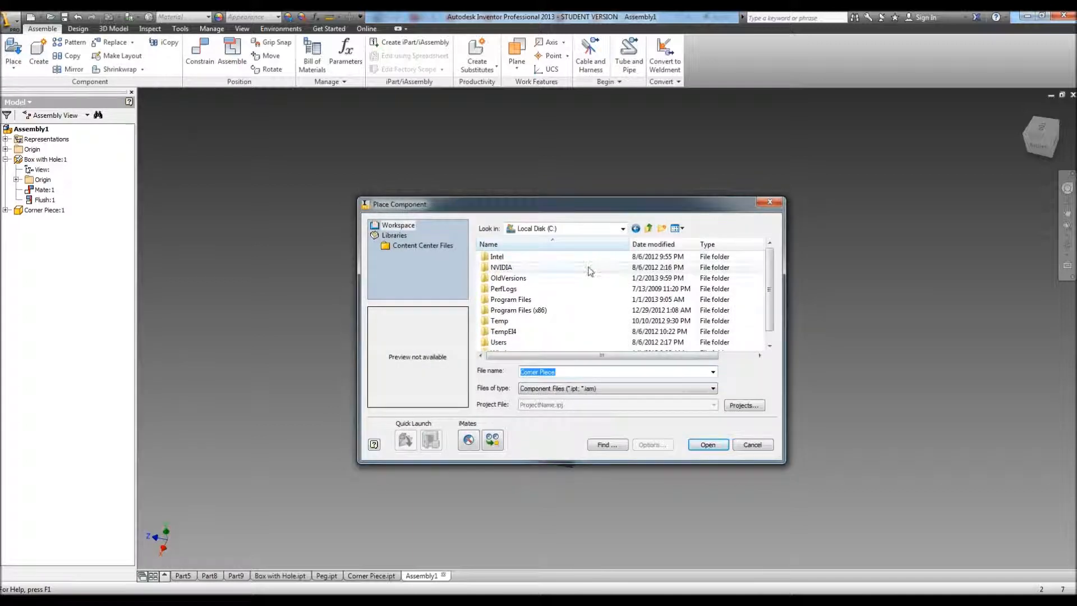
pyautogui.click(590, 229)
pyautogui.click(571, 326)
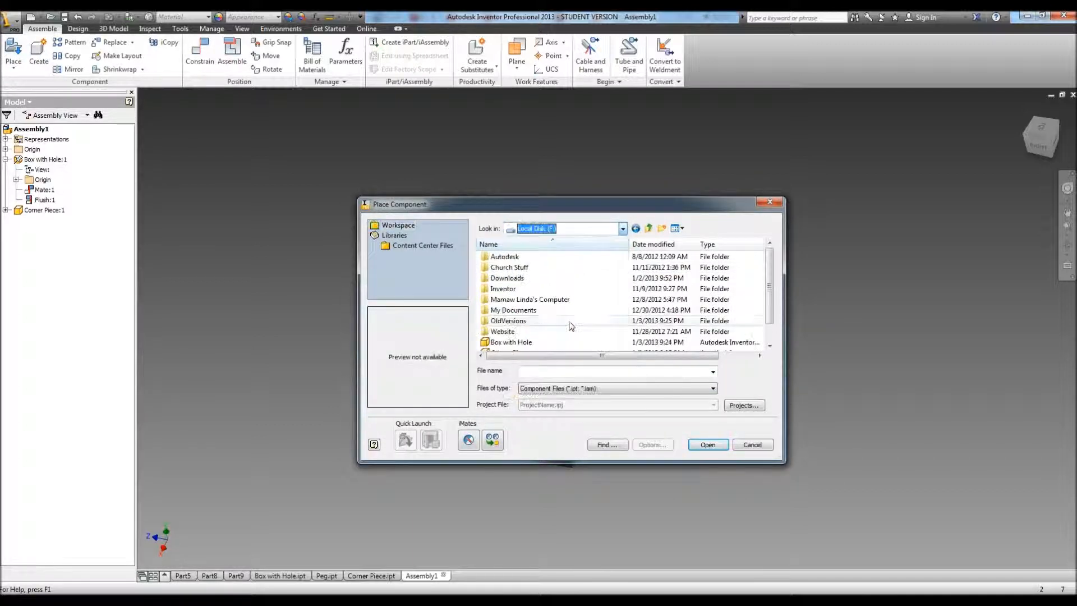
pyautogui.click(511, 342)
pyautogui.scroll(-1, 518, 342)
pyautogui.click(520, 342)
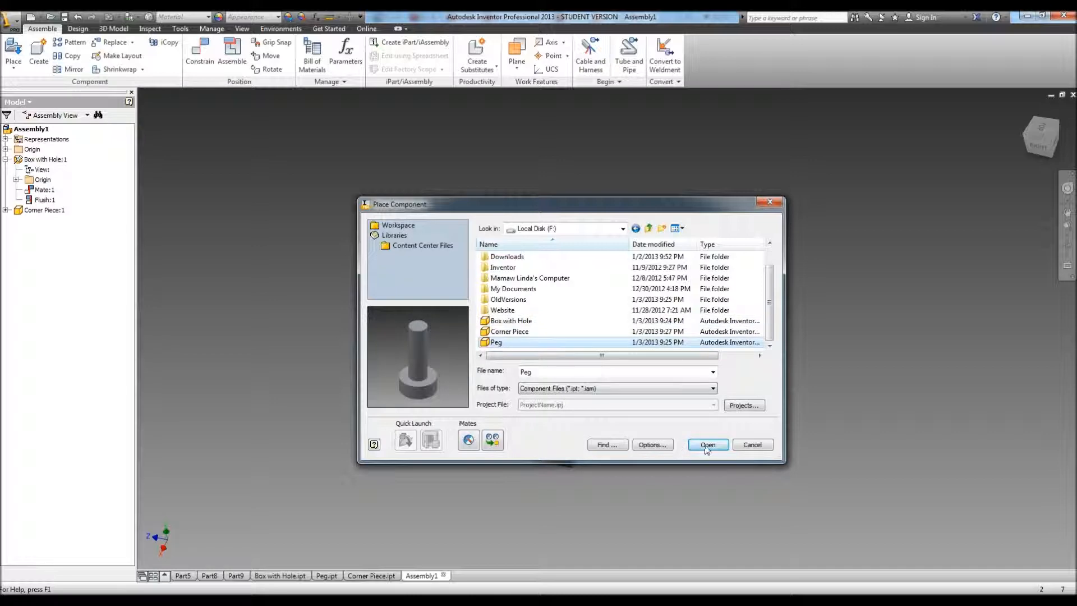
pyautogui.click(707, 445)
pyautogui.click(624, 362)
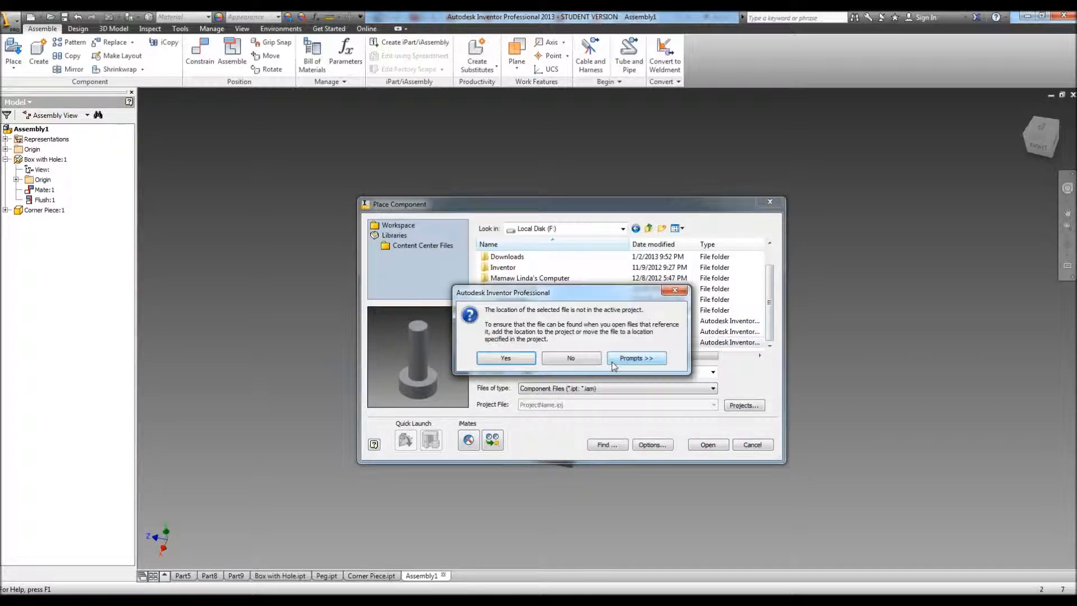
pyautogui.click(505, 358)
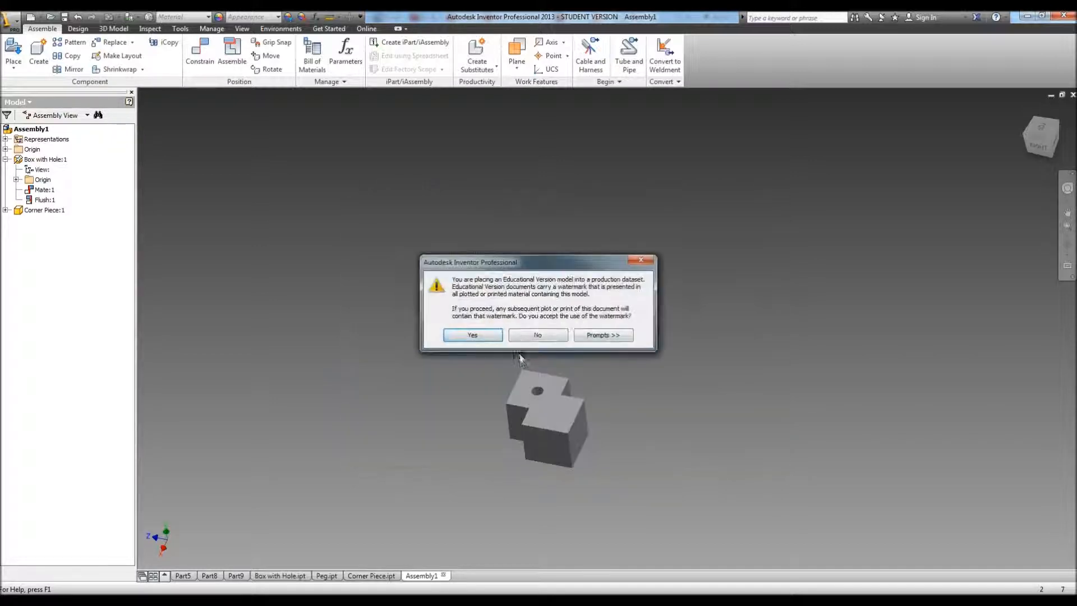
pyautogui.click(474, 335)
# - Place one Peg above the joined box and Corner Piece and end the placement
pyautogui.click(469, 300)
pyautogui.rightClick(568, 288)
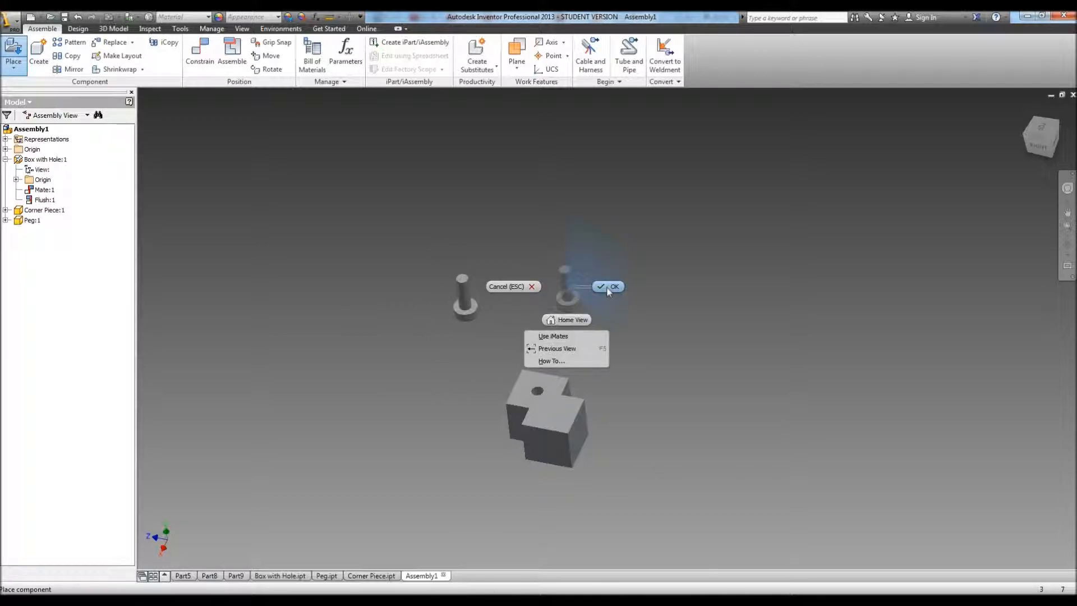
pyautogui.click(608, 288)
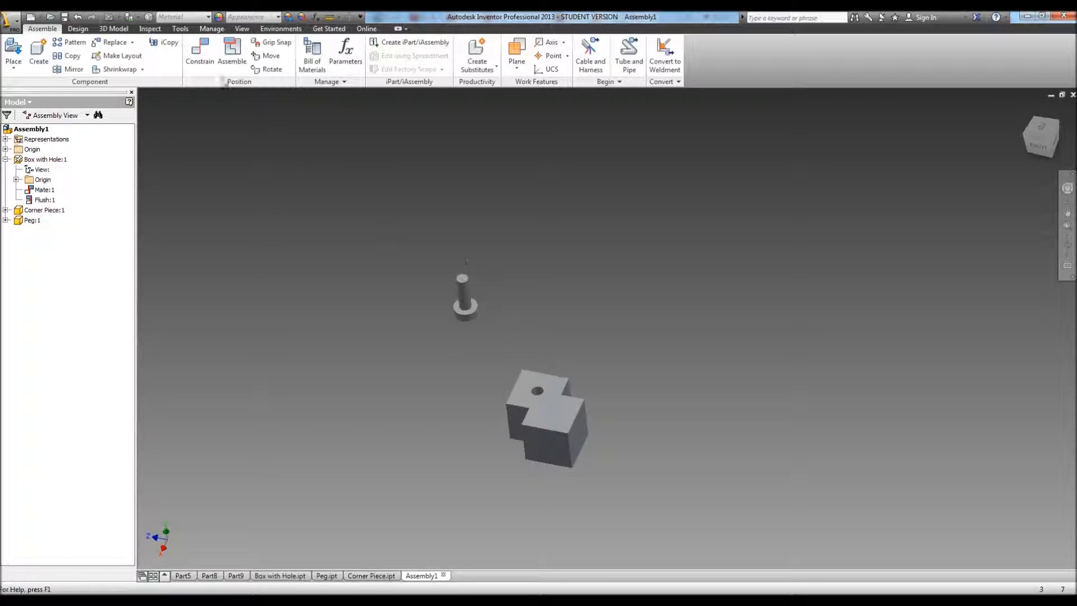
# - Insert the Peg into the box's hole with an opposed Insert constraint between the shank's base edge and the hole edge, offset 0.000 in
pyautogui.click(206, 70)
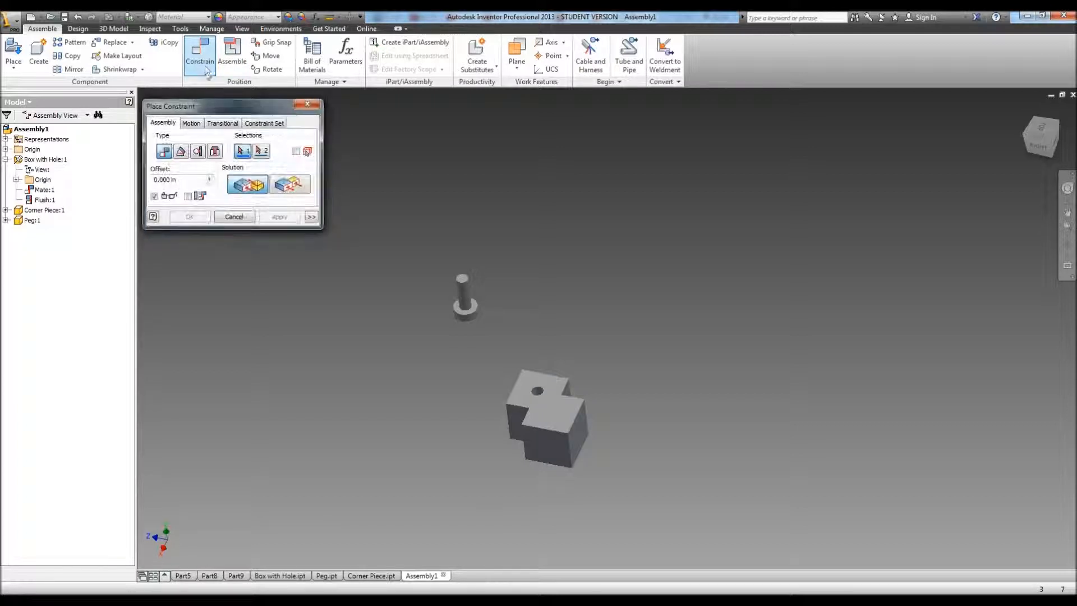
pyautogui.moveTo(219, 118); pyautogui.dragTo(153, 102)
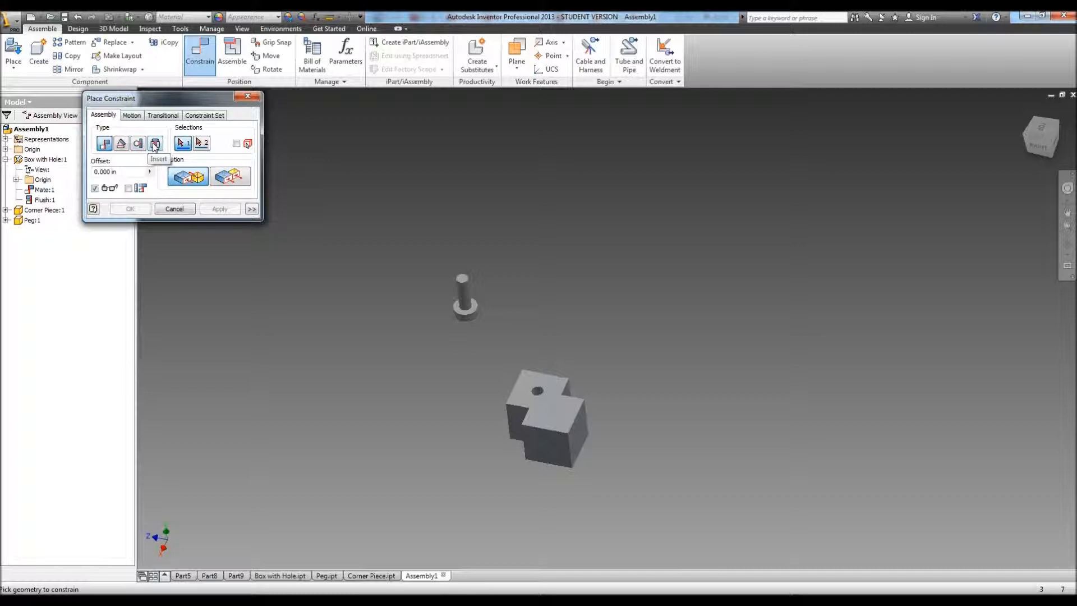
pyautogui.click(155, 144)
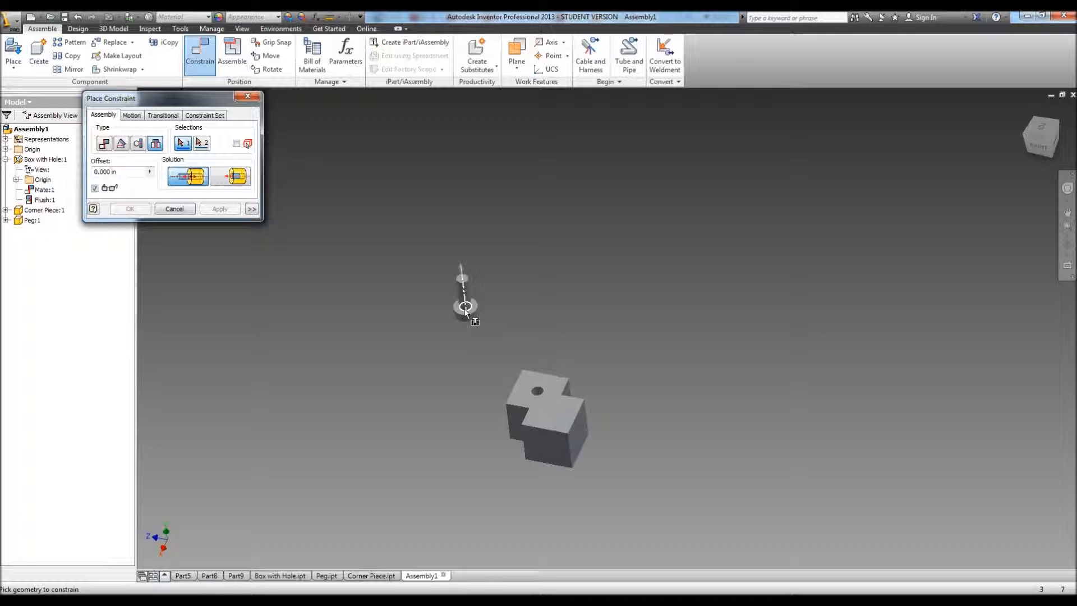
pyautogui.click(465, 309)
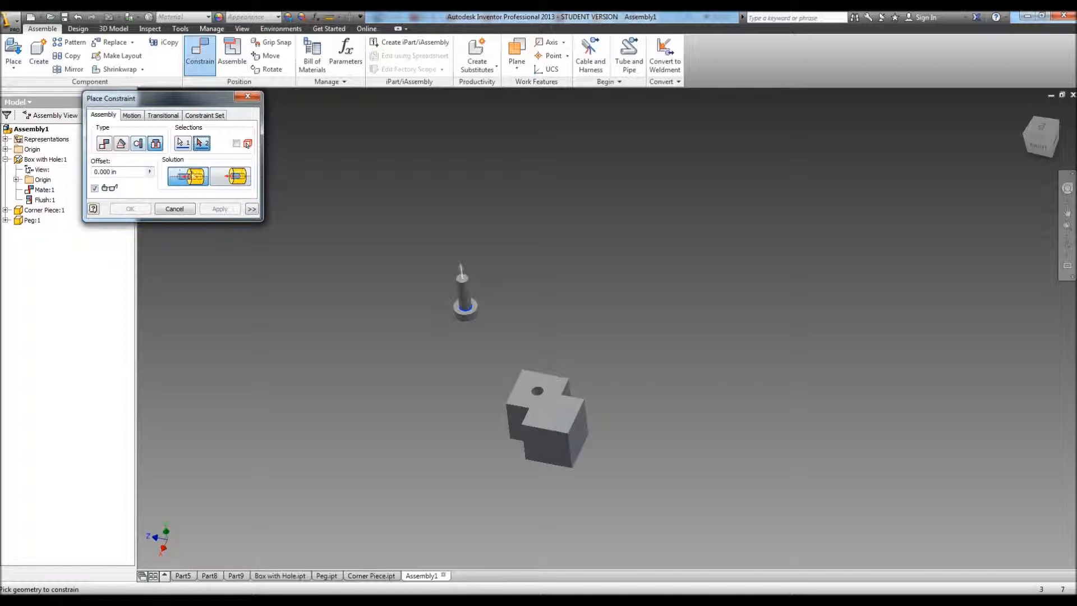
pyautogui.click(543, 388)
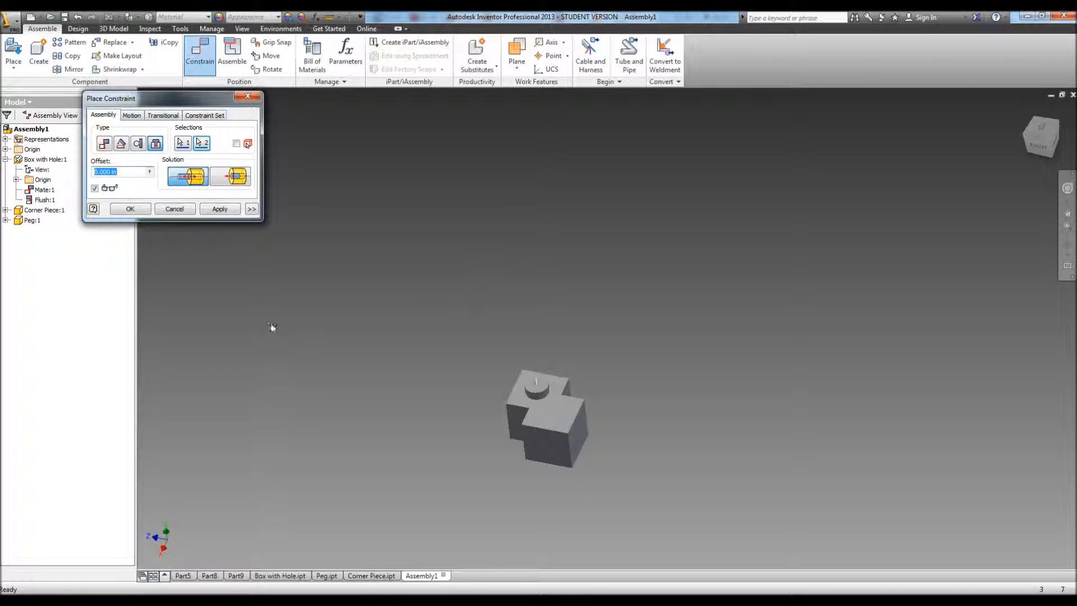
pyautogui.click(213, 209)
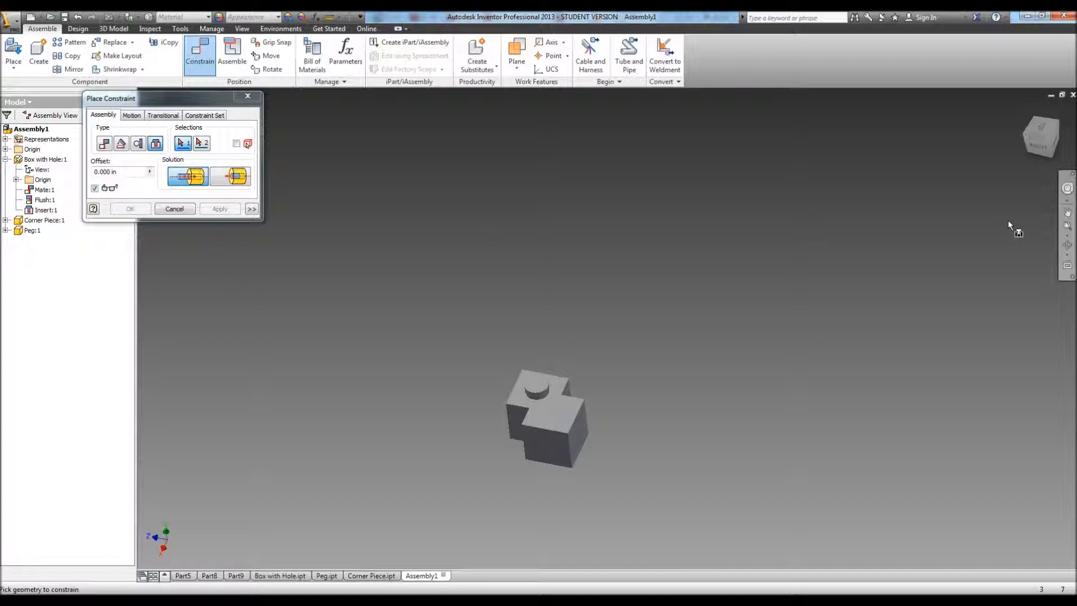
pyautogui.click(1067, 246)
pyautogui.moveTo(696, 468); pyautogui.dragTo(675, 296)
pyautogui.click(173, 209)
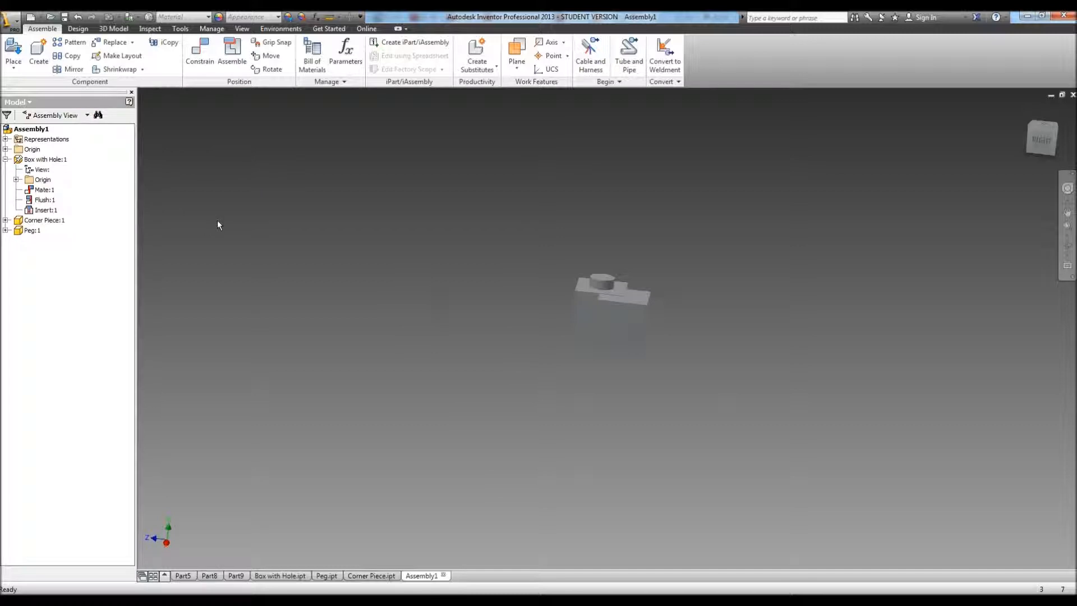
# - Set the offset of the Peg's Insert constraint to 0.25 in, and reduce it to 0.125 in
pyautogui.click(1067, 236)
pyautogui.click(902, 240)
pyautogui.scroll(-3, 589, 262)
pyautogui.scroll(-3, 646, 305)
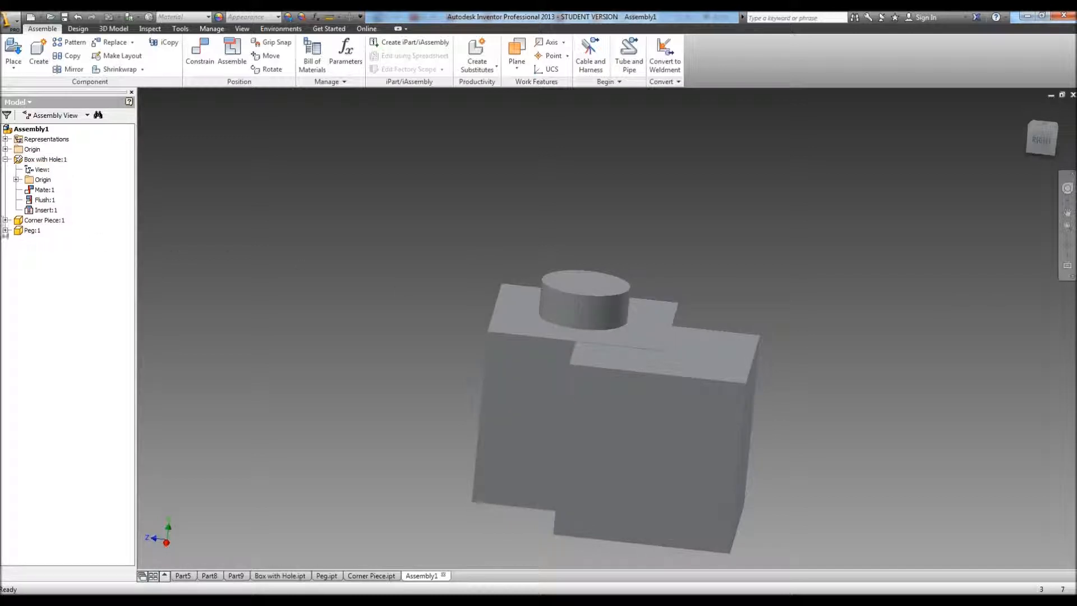
pyautogui.click(5, 230)
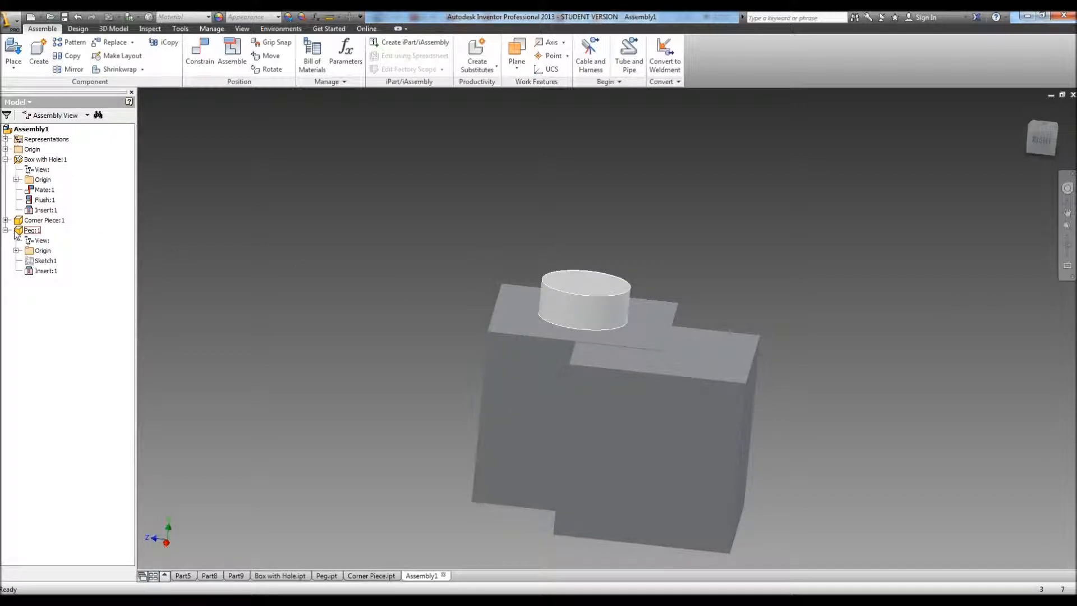
pyautogui.doubleClick(17, 230)
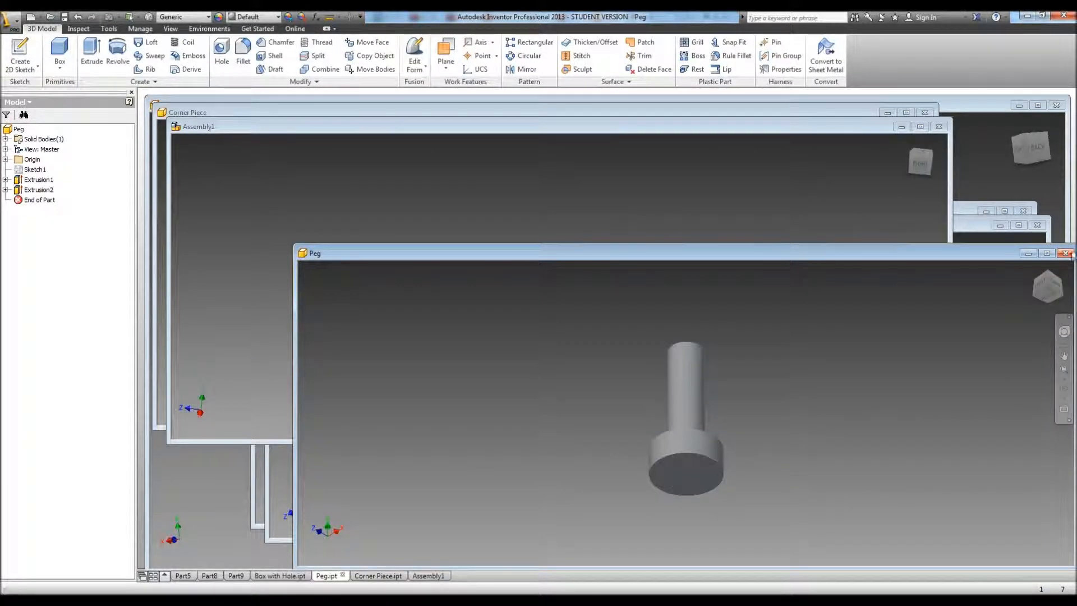
pyautogui.click(428, 575)
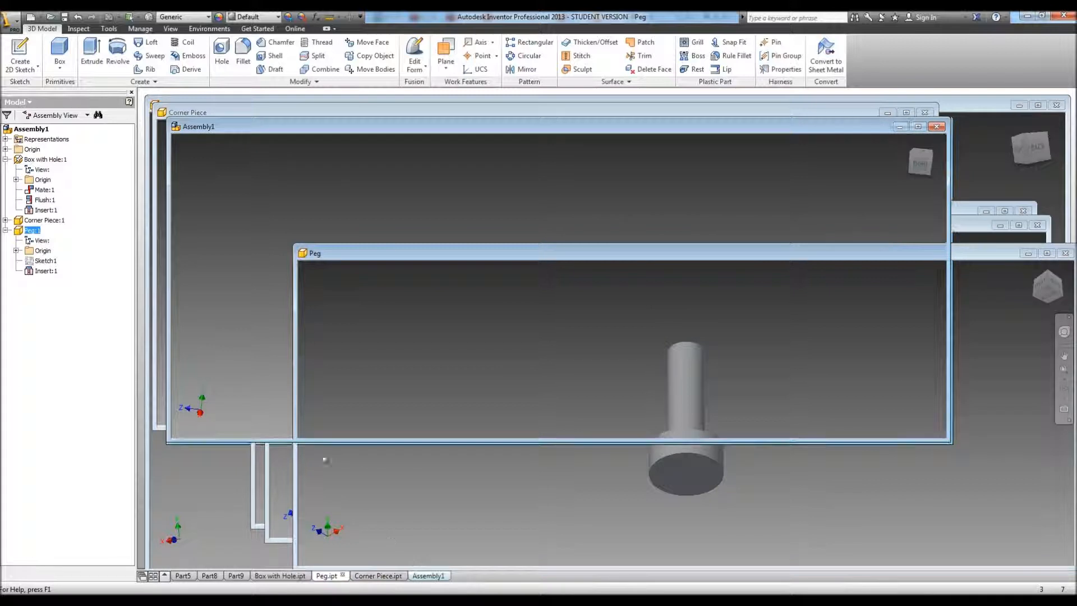
pyautogui.click(41, 273)
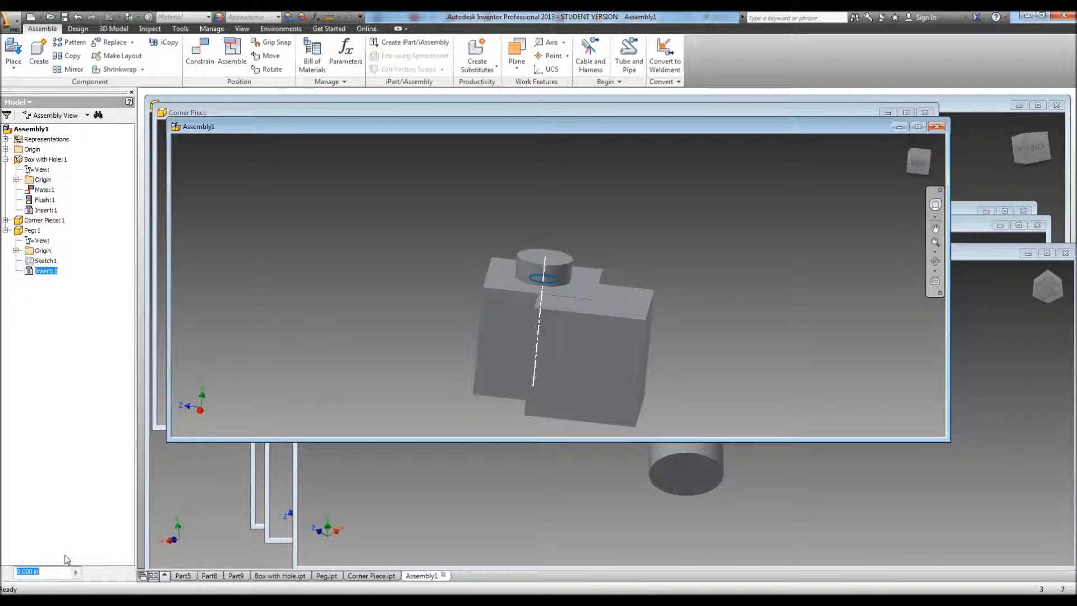
pyautogui.write('.25')
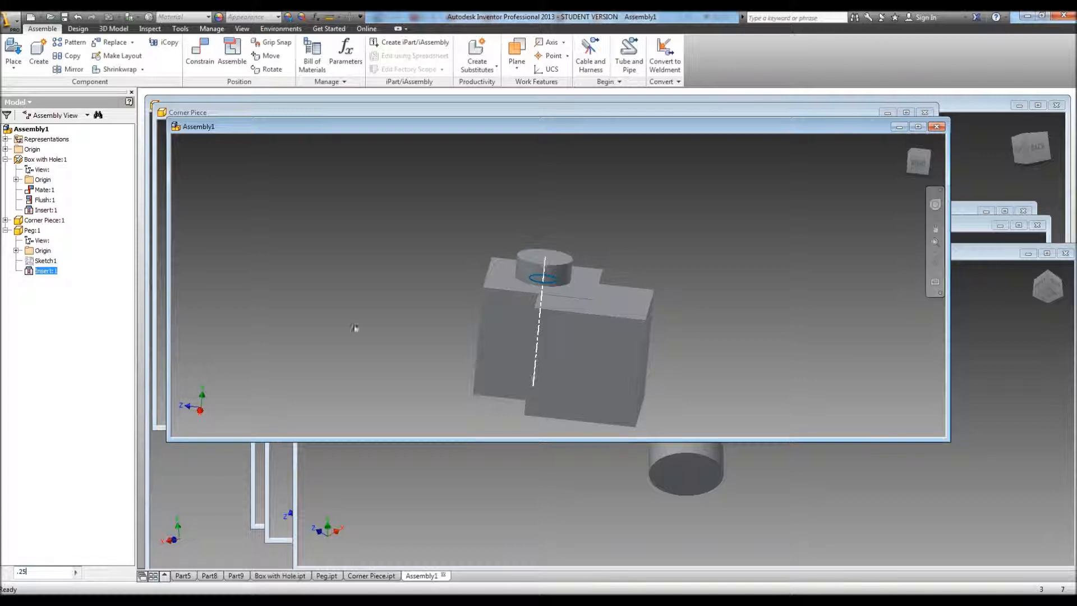
pyautogui.click(917, 126)
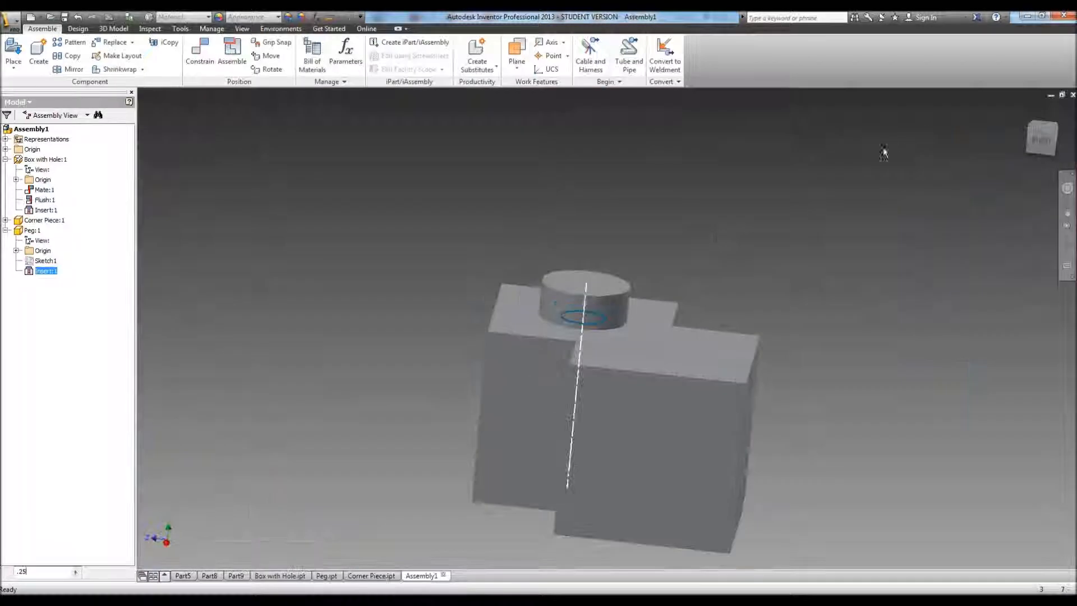
pyautogui.press('Return')
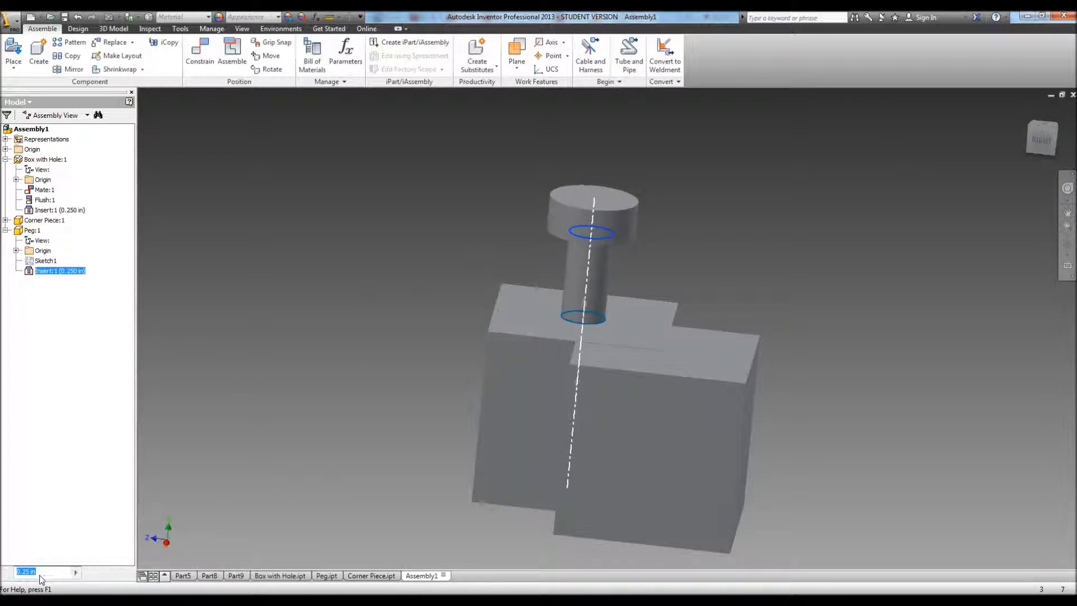
pyautogui.write('.125')
pyautogui.press('Return')
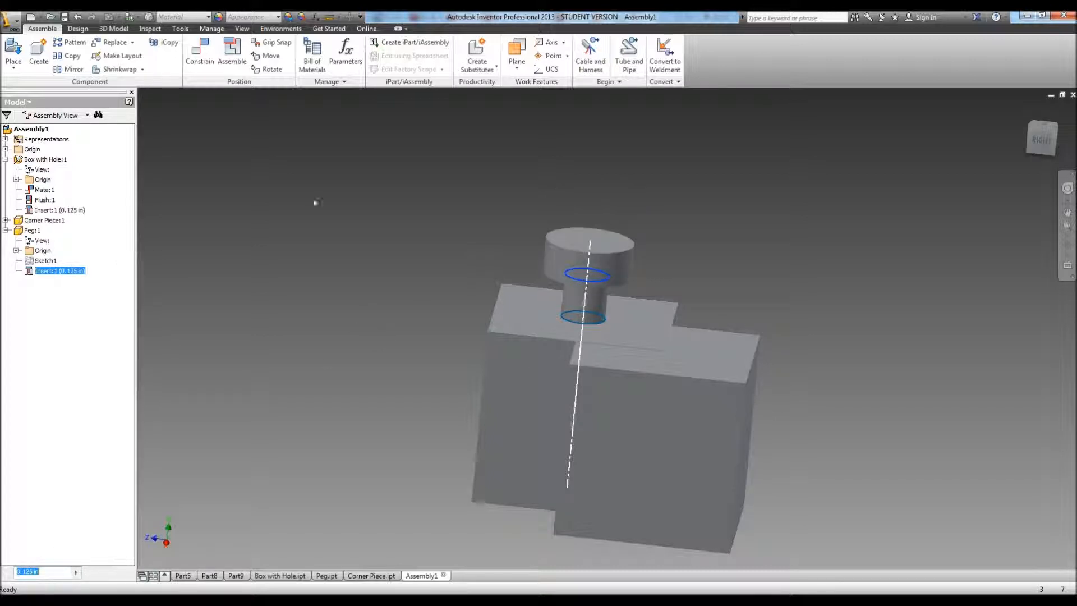
# - Try a 0.125 in offset on the Corner Piece's Mate constraint with the box, and undo that change
pyautogui.click(6, 220)
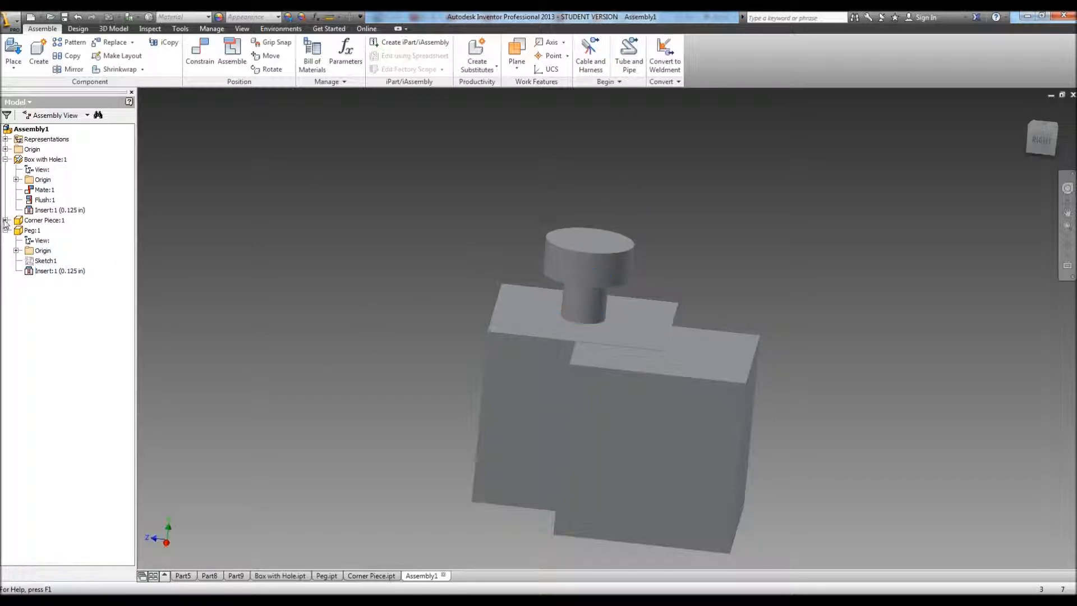
pyautogui.click(5, 220)
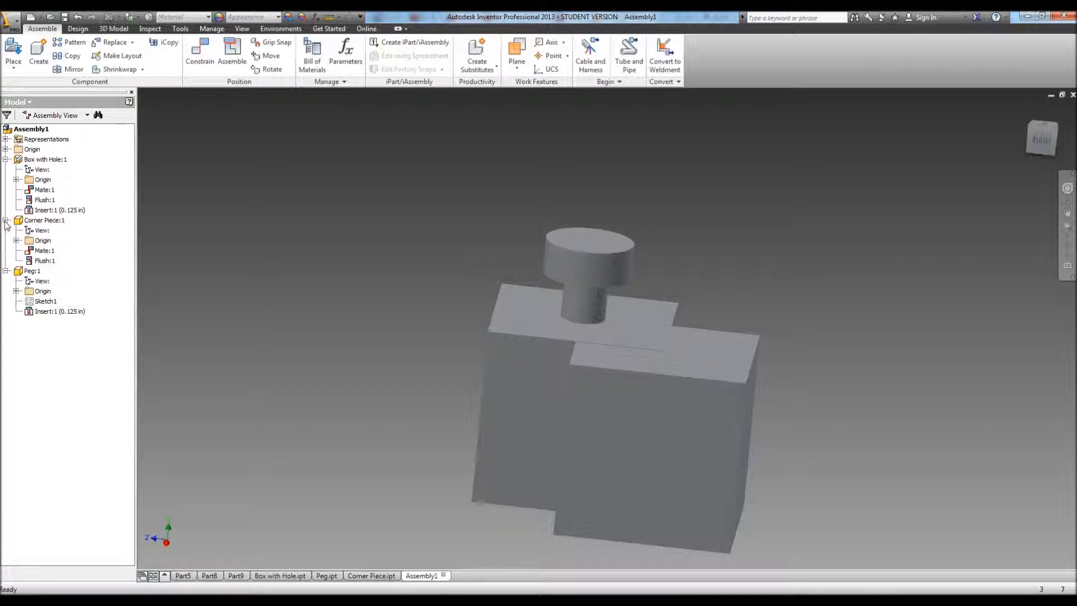
pyautogui.doubleClick(43, 252)
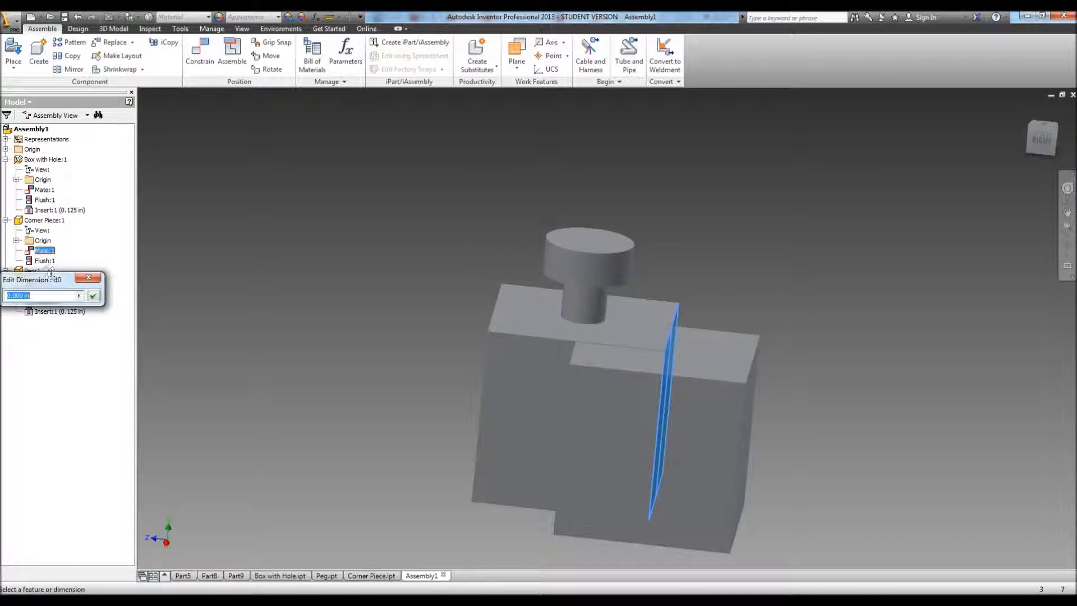
pyautogui.write('.125')
pyautogui.press('Return')
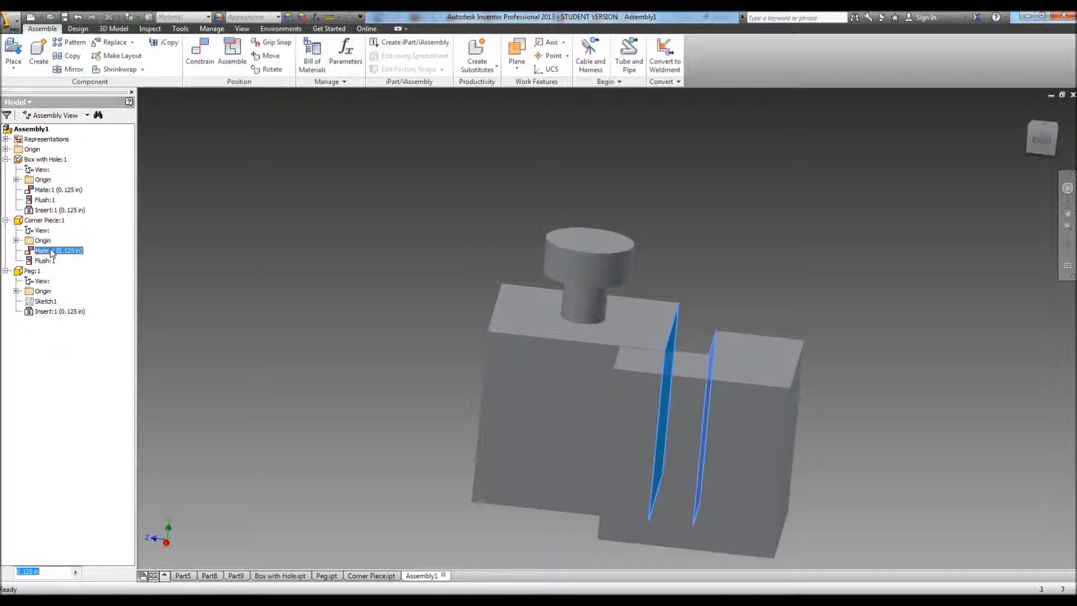
pyautogui.click(167, 264)
pyautogui.hotkey('ctrl', 'z')
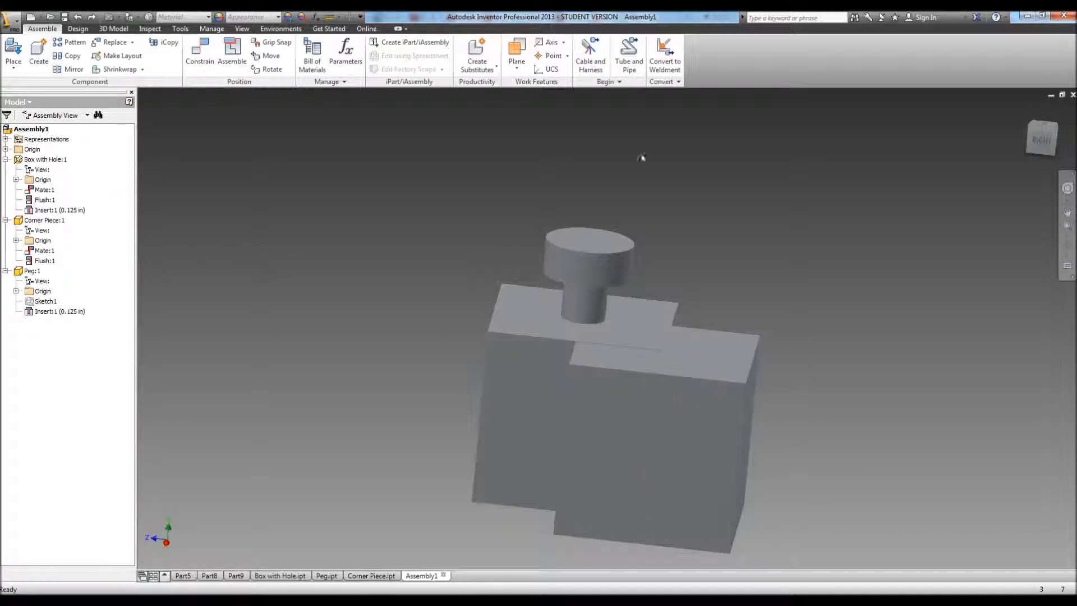
# - Examine how the box, Corner Piece and Peg fit together from the side and from above
pyautogui.click(1066, 246)
pyautogui.moveTo(732, 305)
pyautogui.mouseDown()
pyautogui.moveTo(697, 260)
pyautogui.moveTo(733, 301)
pyautogui.mouseUp()
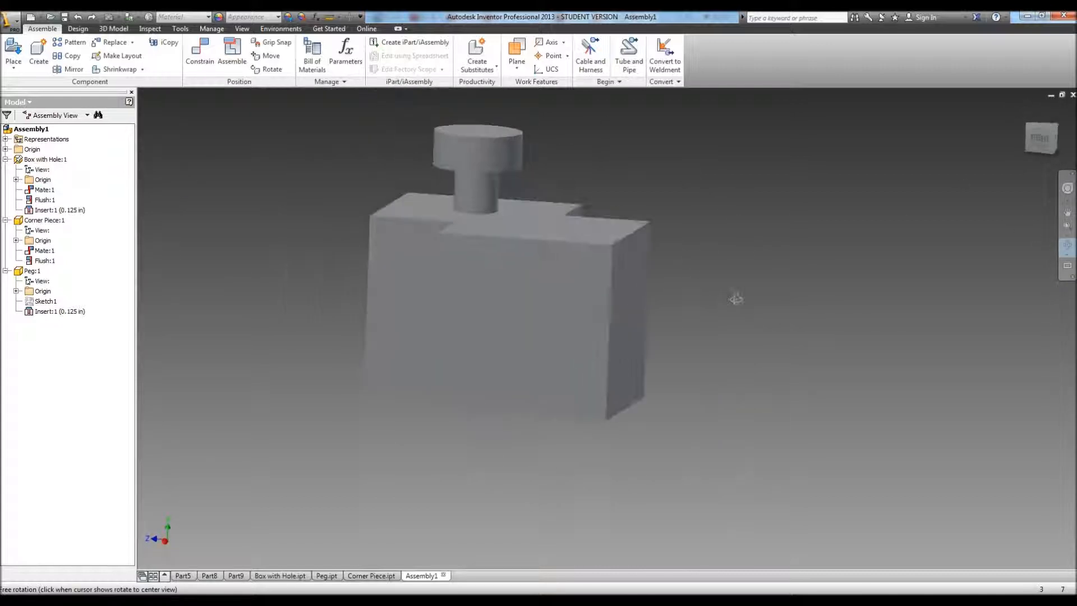
pyautogui.rightClick(257, 159)
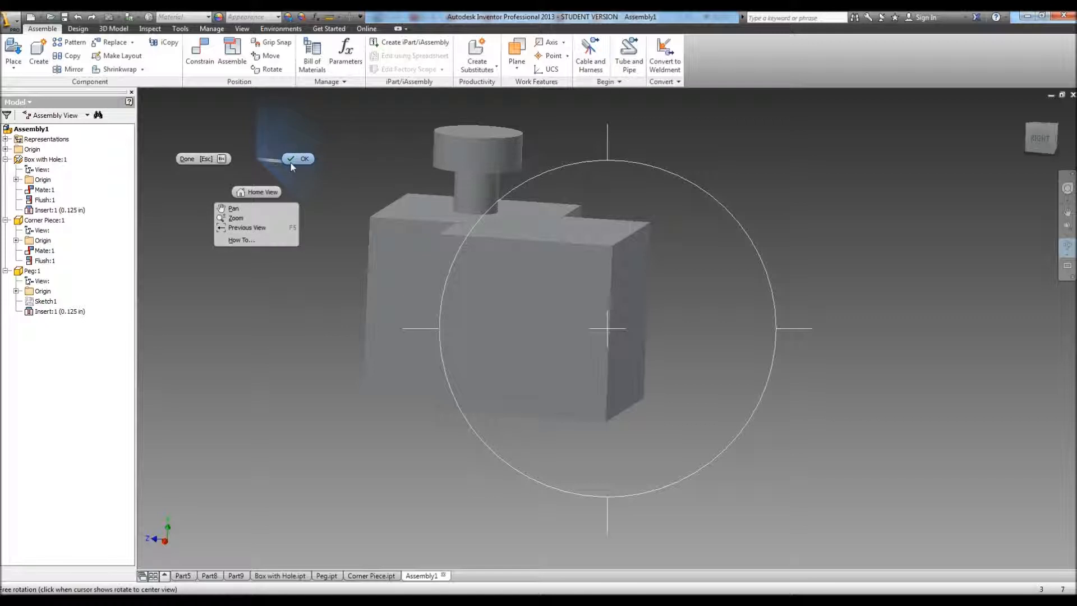
pyautogui.click(291, 161)
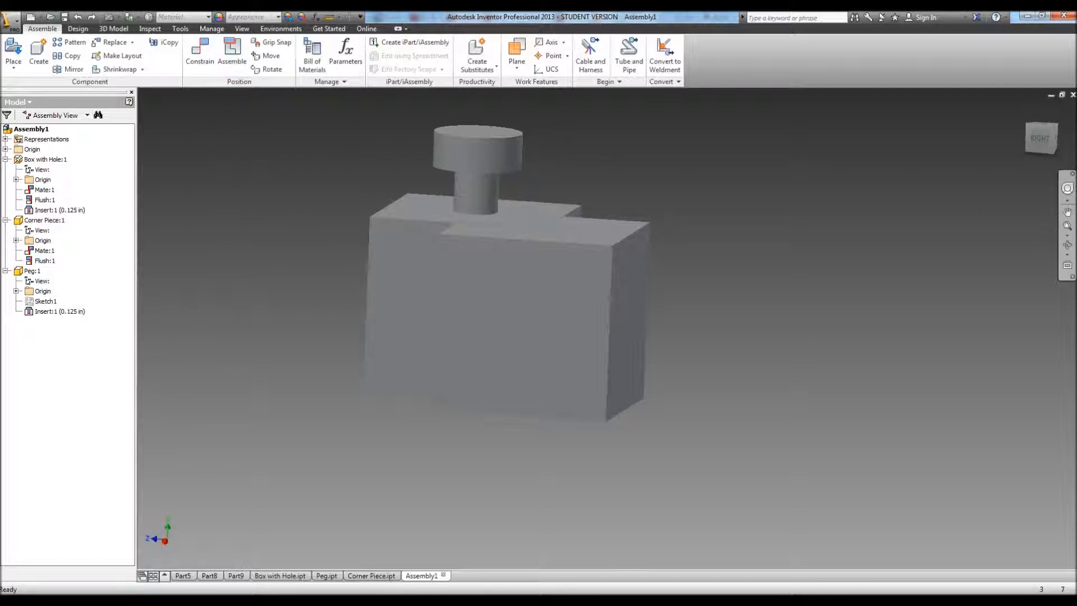
pyautogui.click(1067, 245)
pyautogui.moveTo(718, 261); pyautogui.dragTo(672, 284)
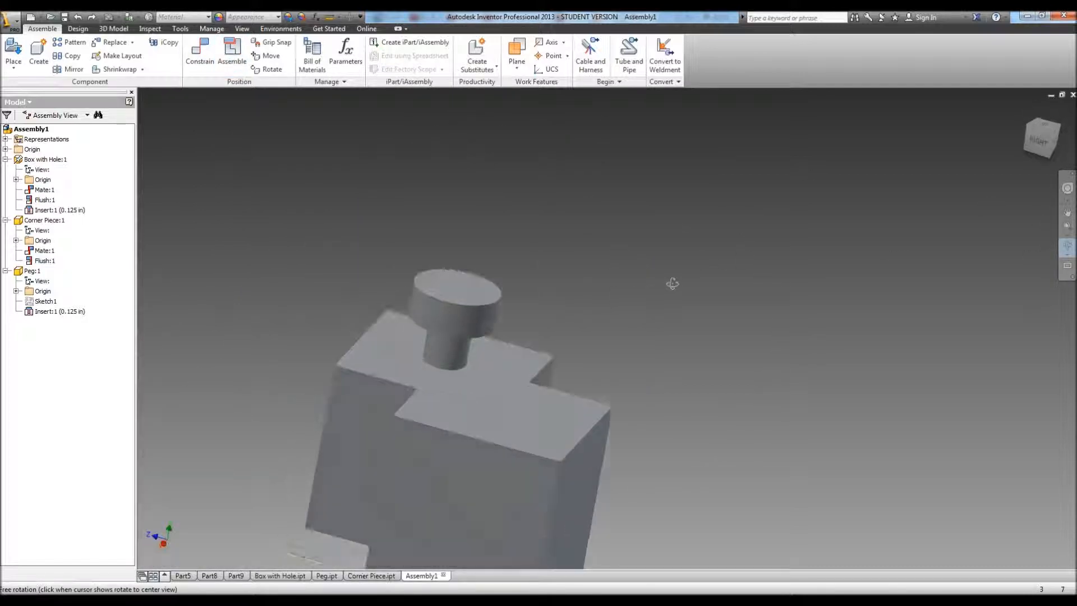
pyautogui.scroll(2, 618, 284)
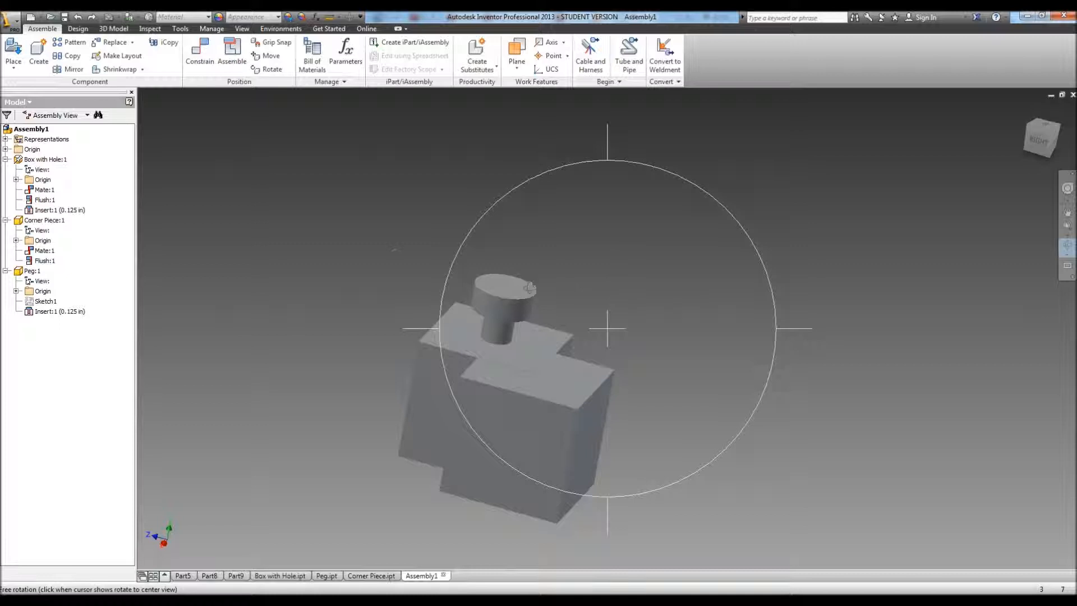